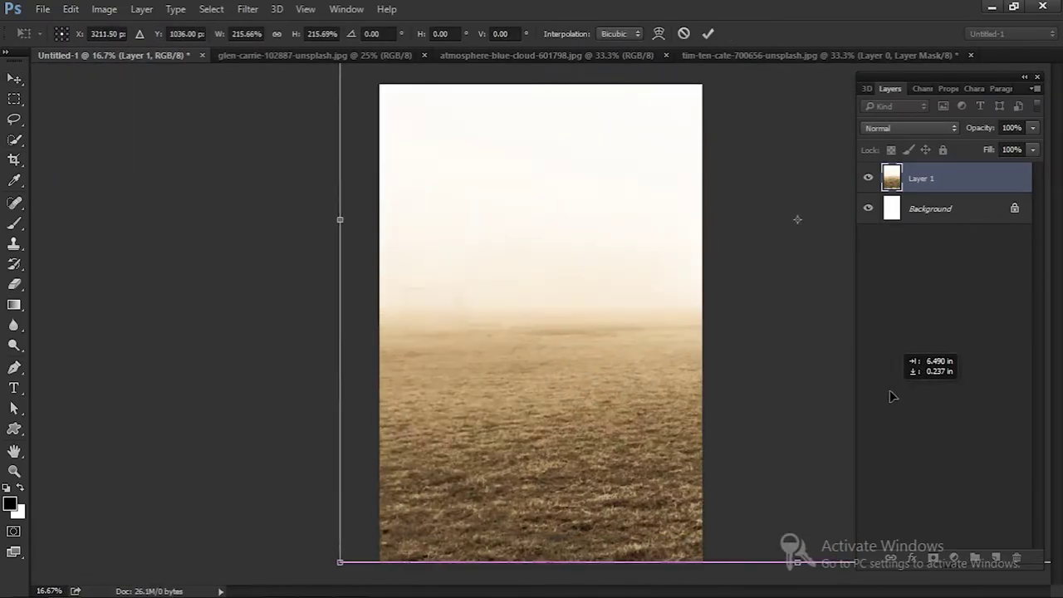
Drag the foggy field-and-goal photo into Untitled-1 as Layer 1, positioned to show the goal.
{"action": "left_click_drag", "start_coordinate": [891, 397], "coordinate": [615, 382]}
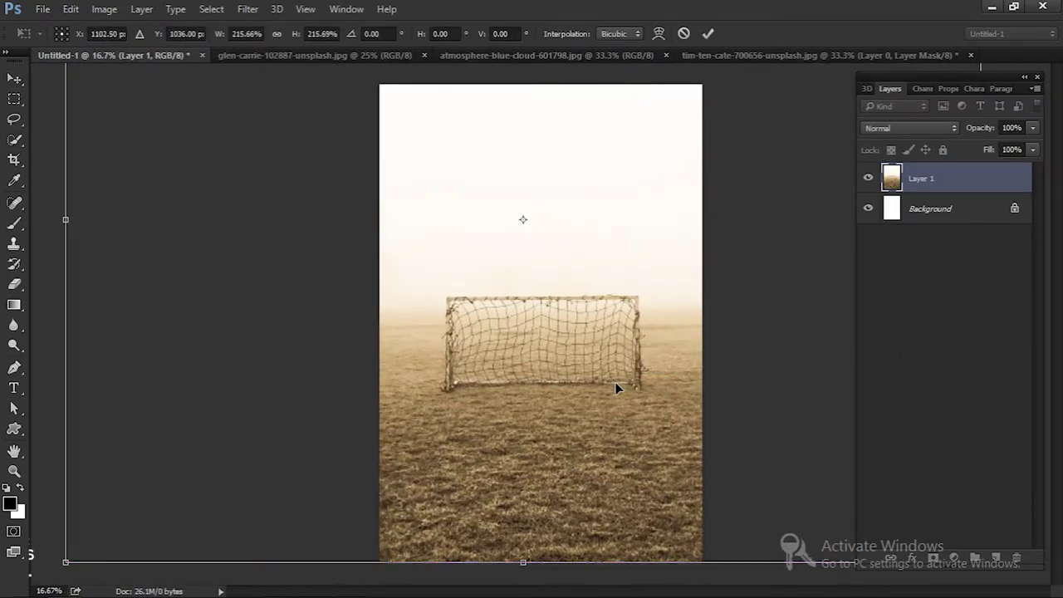
Confirm the field photo's placement and mask out its bright sky with a large black brush.
{"action": "key", "text": "ctrl+minus"}
{"action": "key", "text": "ctrl+minus"}
{"action": "key", "text": "Return"}
{"action": "left_click", "coordinate": [944, 217]}
{"action": "left_click", "coordinate": [409, 120]}
{"action": "key", "text": "bracketright"}
{"action": "mouse_move", "coordinate": [616, 190]}
{"action": "left_mouse_down"}
{"action": "mouse_move", "coordinate": [598, 280]}
{"action": "mouse_move", "coordinate": [472, 332]}
{"action": "left_mouse_up"}
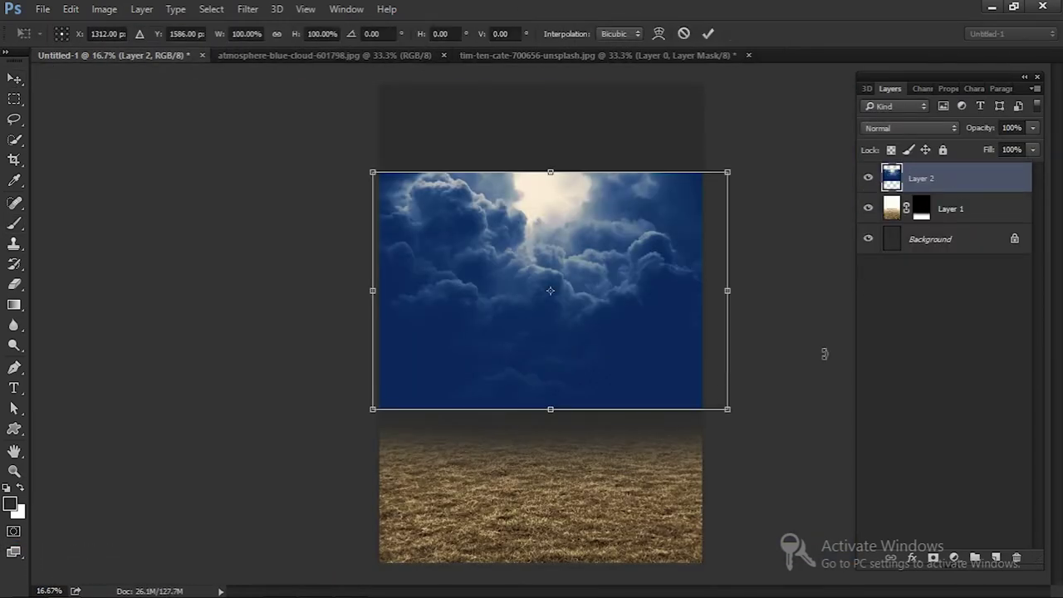
Enlarge the stormy cloud photo to fill the sky and place it beneath the grass layer.
{"action": "left_click_drag", "start_coordinate": [824, 354], "coordinate": [826, 451]}
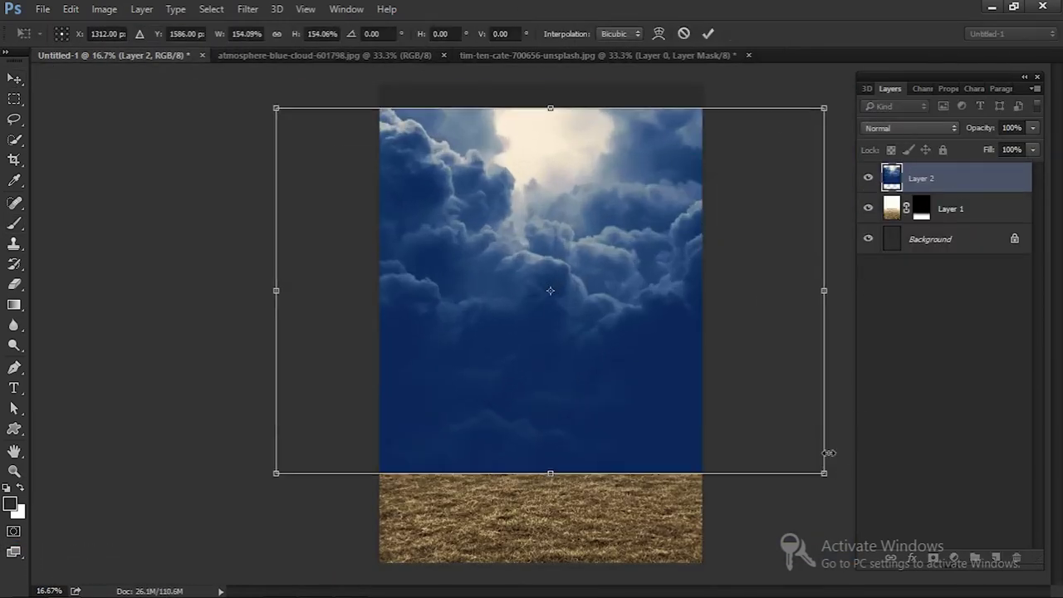
{"action": "key", "text": "Return"}
{"action": "left_click_drag", "start_coordinate": [951, 209], "coordinate": [937, 172]}
{"action": "key", "text": "ctrl+t"}
{"action": "left_click_drag", "start_coordinate": [814, 446], "coordinate": [845, 478]}
{"action": "key", "text": "Return"}
{"action": "mouse_move", "coordinate": [607, 257]}
{"action": "left_mouse_down"}
{"action": "mouse_move", "coordinate": [589, 197]}
{"action": "mouse_move", "coordinate": [570, 340]}
{"action": "left_mouse_up"}
{"action": "left_click", "coordinate": [248, 9]}
Camera Raw the clouds: Exposure -1.05, Temperature +24, Contrast +28, Highlights/Whites -100, Shadows -73, Clarity +14.
{"action": "left_click", "coordinate": [284, 100]}
{"action": "left_click_drag", "start_coordinate": [856, 338], "coordinate": [836, 339]}
{"action": "left_click_drag", "start_coordinate": [855, 263], "coordinate": [871, 265]}
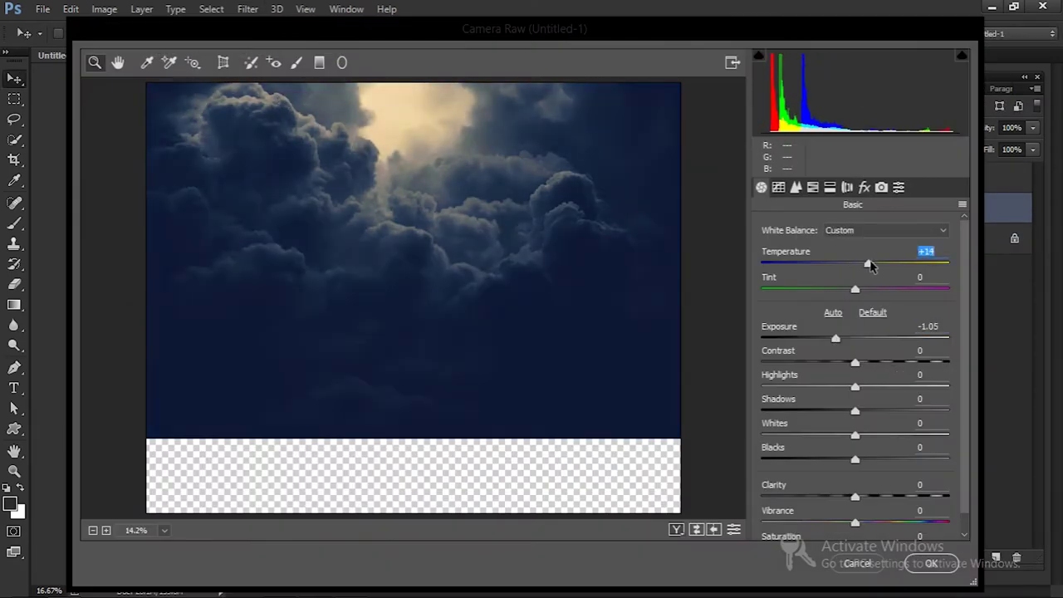
{"action": "left_click_drag", "start_coordinate": [856, 497], "coordinate": [868, 496]}
{"action": "left_click_drag", "start_coordinate": [856, 434], "coordinate": [762, 435]}
{"action": "left_click_drag", "start_coordinate": [855, 386], "coordinate": [762, 386]}
{"action": "left_click_drag", "start_coordinate": [856, 410], "coordinate": [787, 411]}
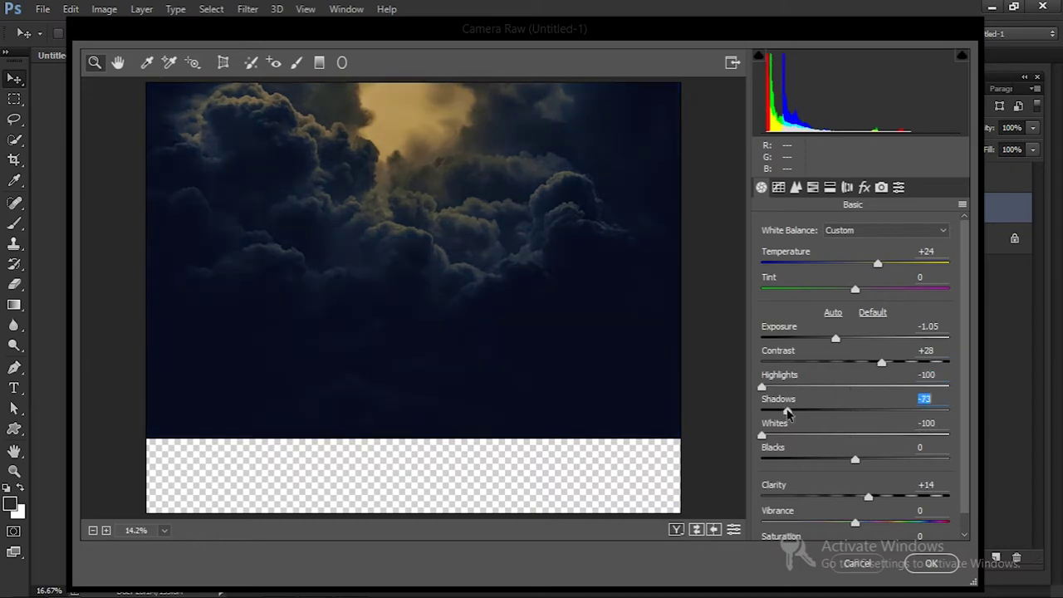
{"action": "left_click_drag", "start_coordinate": [871, 263], "coordinate": [878, 263]}
{"action": "left_click_drag", "start_coordinate": [835, 338], "coordinate": [830, 338]}
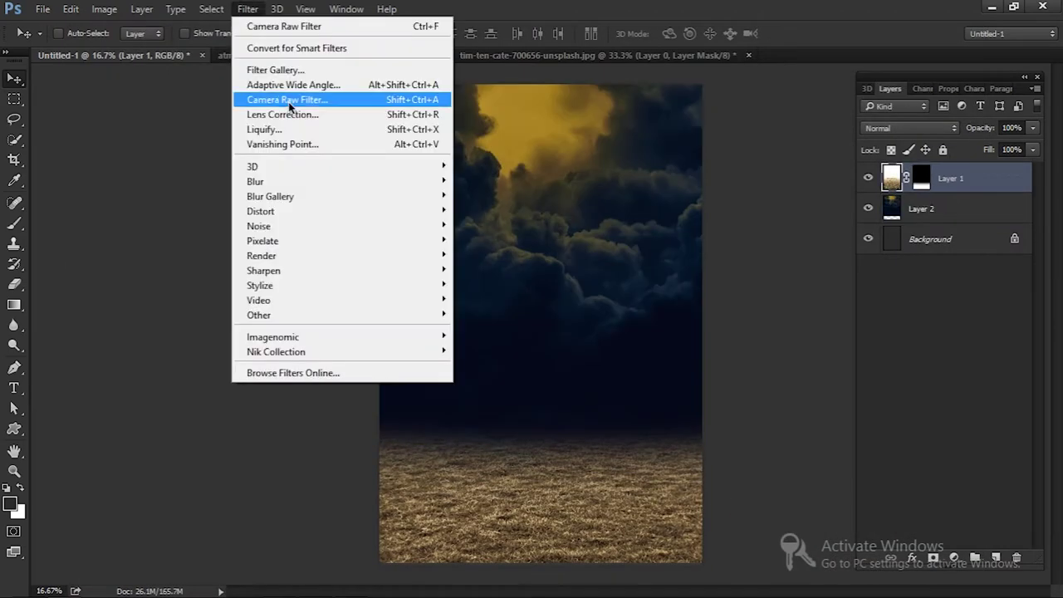
Camera Raw the grass: Temperature -13, Exposure -1.20, Highlights/Whites -100, Shadows -29, Blacks -28.
{"action": "left_click", "coordinate": [287, 100]}
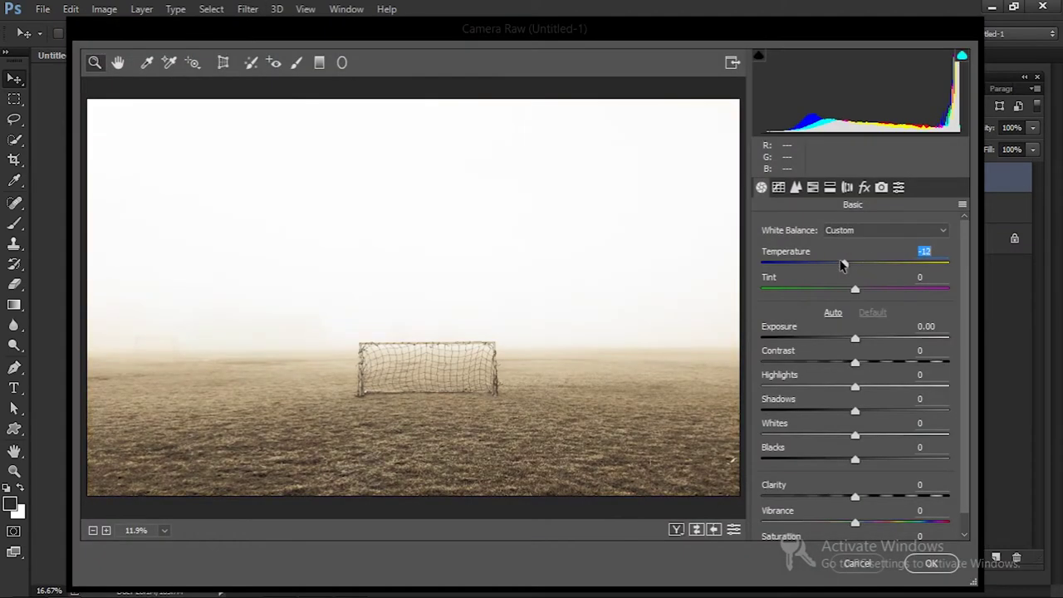
{"action": "left_click_drag", "start_coordinate": [844, 265], "coordinate": [843, 263]}
{"action": "left_click_drag", "start_coordinate": [856, 434], "coordinate": [762, 435]}
{"action": "left_click_drag", "start_coordinate": [856, 387], "coordinate": [761, 386]}
{"action": "left_click_drag", "start_coordinate": [856, 410], "coordinate": [828, 411]}
{"action": "left_click_drag", "start_coordinate": [856, 459], "coordinate": [828, 459]}
{"action": "left_click_drag", "start_coordinate": [856, 338], "coordinate": [832, 338]}
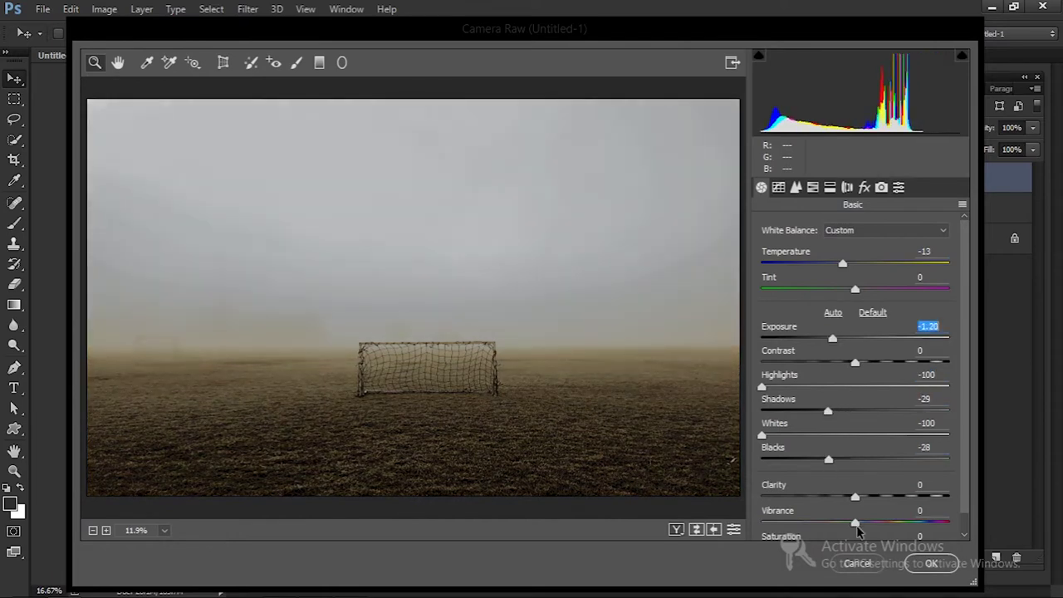
{"action": "left_click", "coordinate": [931, 564]}
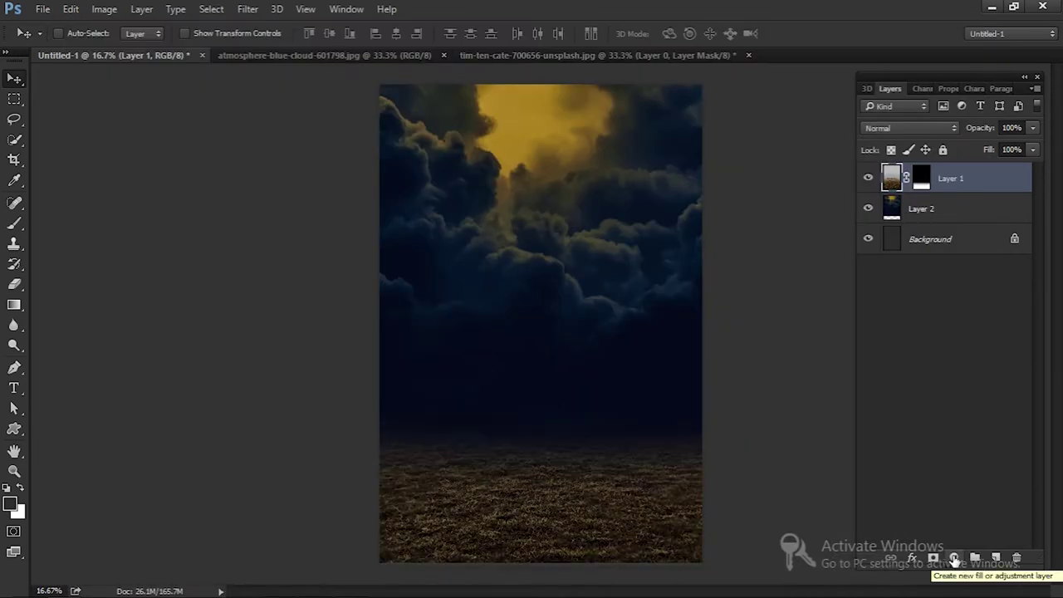
{"action": "left_click", "coordinate": [921, 178]}
Copy the masked fox from its photo into the poster and set its size and position.
{"action": "key", "text": "b"}
{"action": "key", "text": "v"}
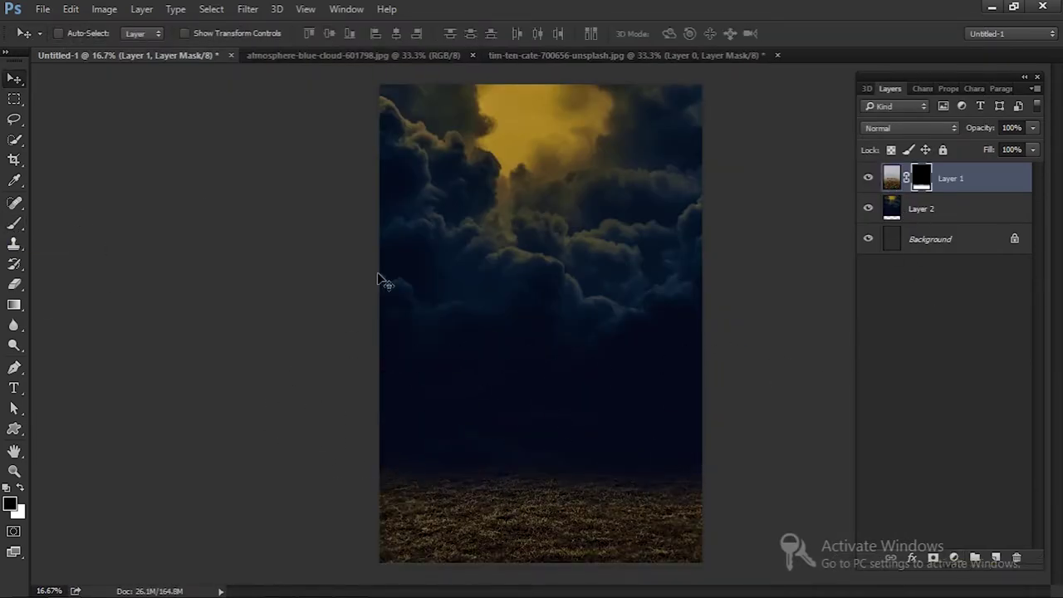
{"action": "left_click", "coordinate": [480, 57]}
{"action": "mouse_move", "coordinate": [480, 333]}
{"action": "left_mouse_down"}
{"action": "mouse_move", "coordinate": [540, 374]}
{"action": "mouse_move", "coordinate": [568, 372]}
{"action": "left_mouse_up"}
{"action": "key", "text": "ctrl+t"}
{"action": "key", "text": "Return"}
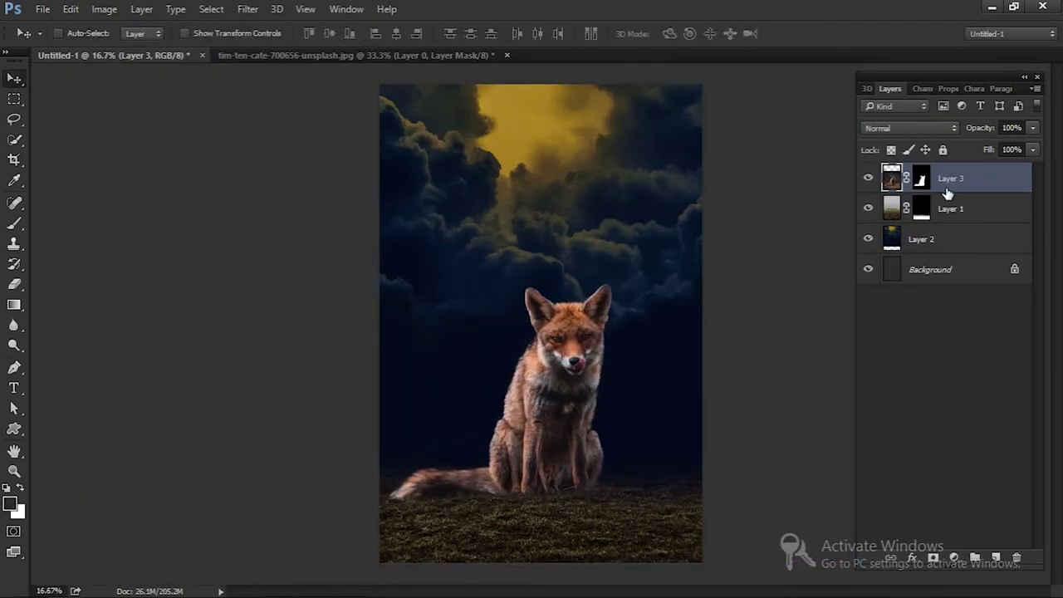
Add a clipped layer above the fox and paint shading over its lower body and legs.
{"action": "key", "text": "ctrl+shift+alt+n"}
{"action": "key", "text": "ctrl+alt+g"}
{"action": "key", "text": "b"}
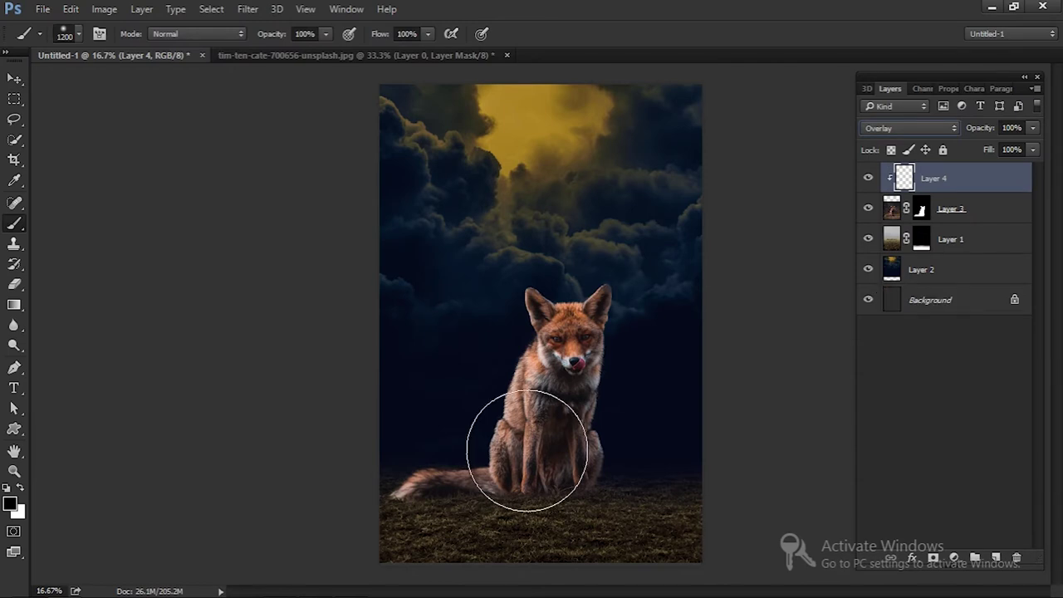
{"action": "key", "text": "bracketleft"}
{"action": "key", "text": "bracketleft"}
{"action": "key", "text": "bracketleft"}
{"action": "left_click_drag", "start_coordinate": [515, 432], "coordinate": [478, 494]}
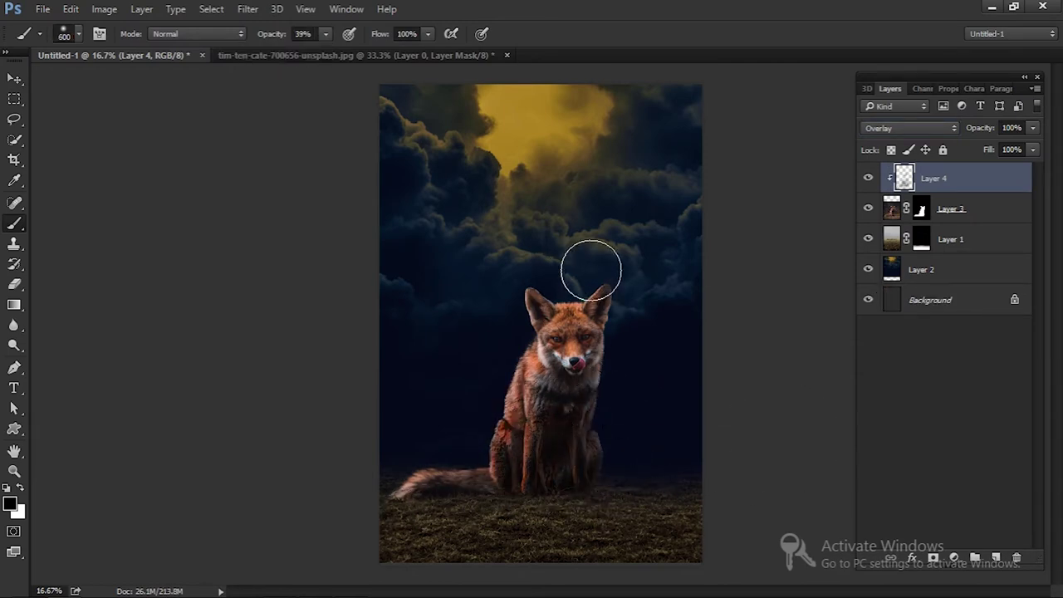
Mute the fox's fur with Hue/Saturation Reds at Saturation -44 and Lightness -34.
{"action": "left_click", "coordinate": [954, 215]}
{"action": "key", "text": "ctrl+u"}
{"action": "left_click", "coordinate": [716, 168]}
{"action": "left_click", "coordinate": [691, 182]}
{"action": "left_click_drag", "start_coordinate": [793, 252], "coordinate": [750, 251]}
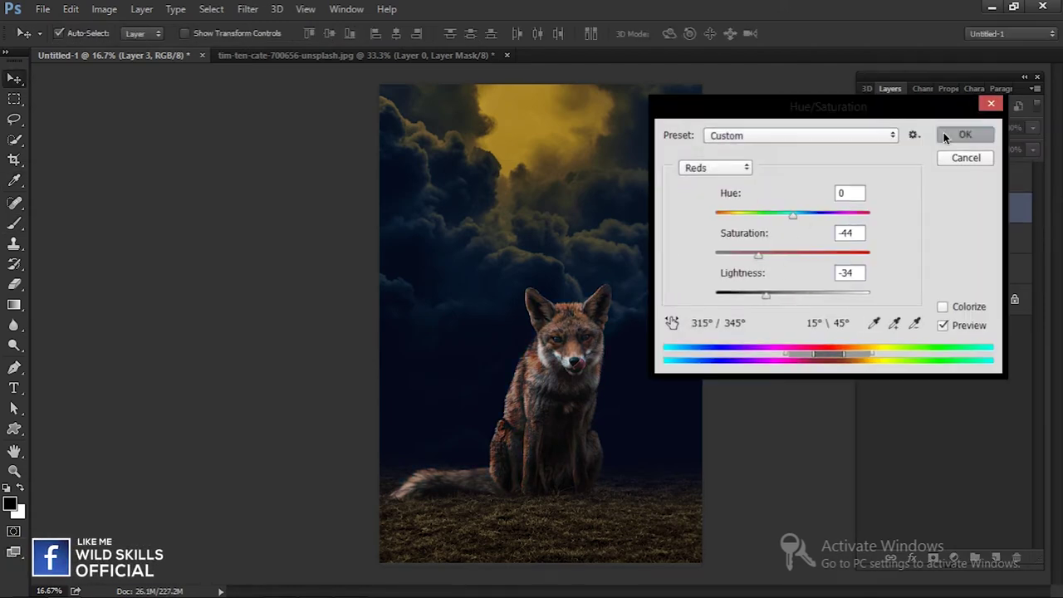
Desaturate the cloud layer's Yellows to -94, then drain more of its saturation.
{"action": "left_click", "coordinate": [965, 134]}
{"action": "left_click", "coordinate": [956, 267]}
{"action": "key", "text": "ctrl+u"}
{"action": "left_click", "coordinate": [716, 168]}
{"action": "left_click", "coordinate": [698, 196]}
{"action": "left_click_drag", "start_coordinate": [793, 251], "coordinate": [720, 252]}
{"action": "key", "text": "Return"}
{"action": "key", "text": "ctrl+u"}
{"action": "left_click_drag", "start_coordinate": [842, 254], "coordinate": [755, 252]}
{"action": "key", "text": "Return"}
Set the clouds' overall saturation to -100 and shift the Blues hue for a cold grey sky.
{"action": "key", "text": "ctrl+u"}
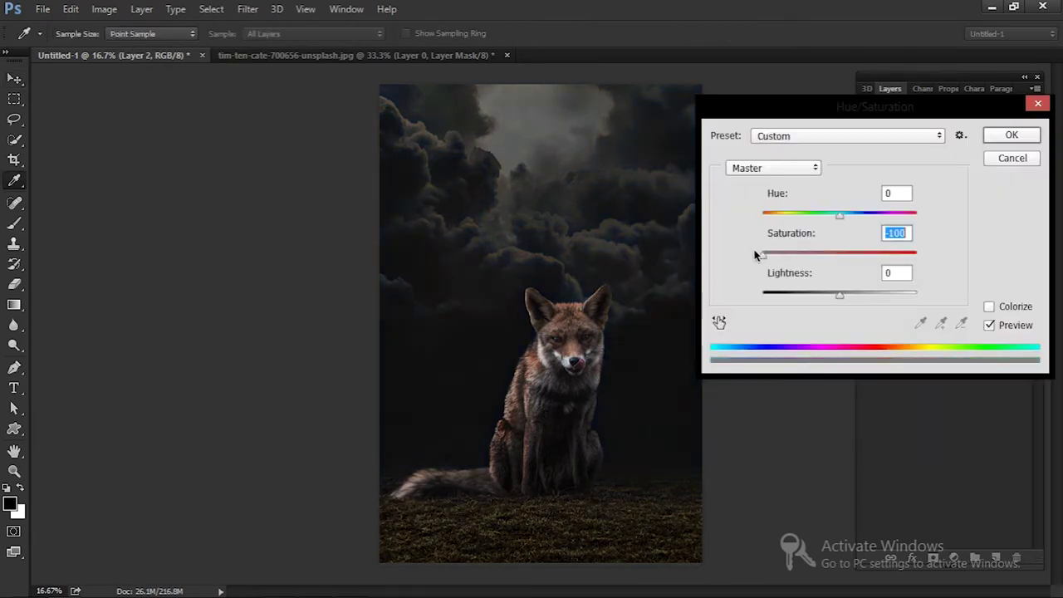
{"action": "left_click_drag", "start_coordinate": [840, 294], "coordinate": [828, 294]}
{"action": "left_click", "coordinate": [774, 168]}
{"action": "left_click", "coordinate": [748, 247]}
{"action": "left_click_drag", "start_coordinate": [840, 213], "coordinate": [819, 215]}
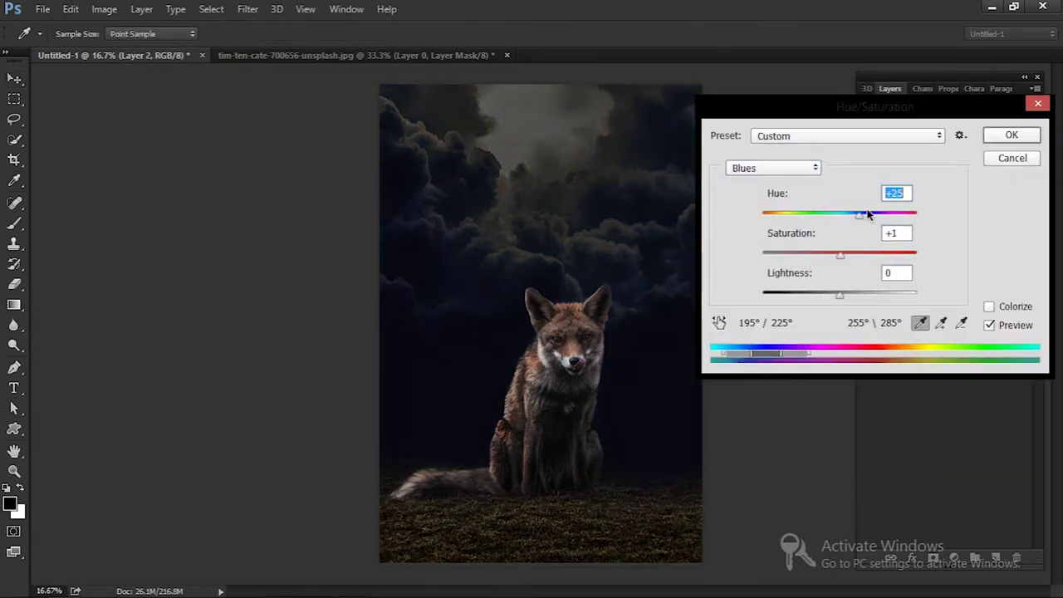
{"action": "key", "text": "Return"}
{"action": "key", "text": "ctrl+plus"}
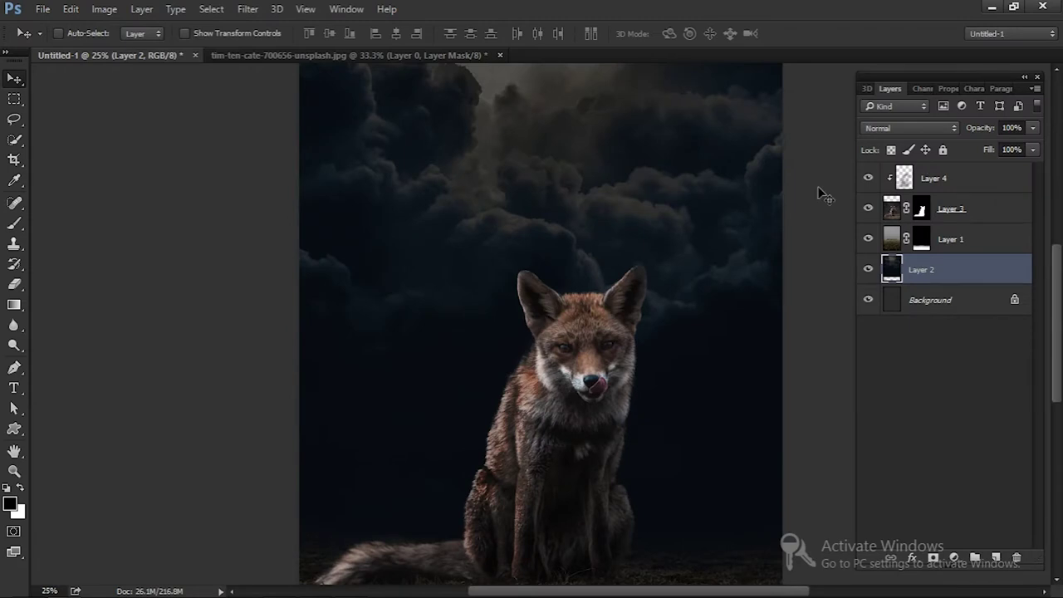
{"action": "left_click", "coordinate": [930, 185]}
Touch up the fox's layer mask edges with a size-400 black brush.
{"action": "key", "text": "ctrl+shift+alt+n"}
{"action": "key", "text": "x"}
{"action": "key", "text": "b"}
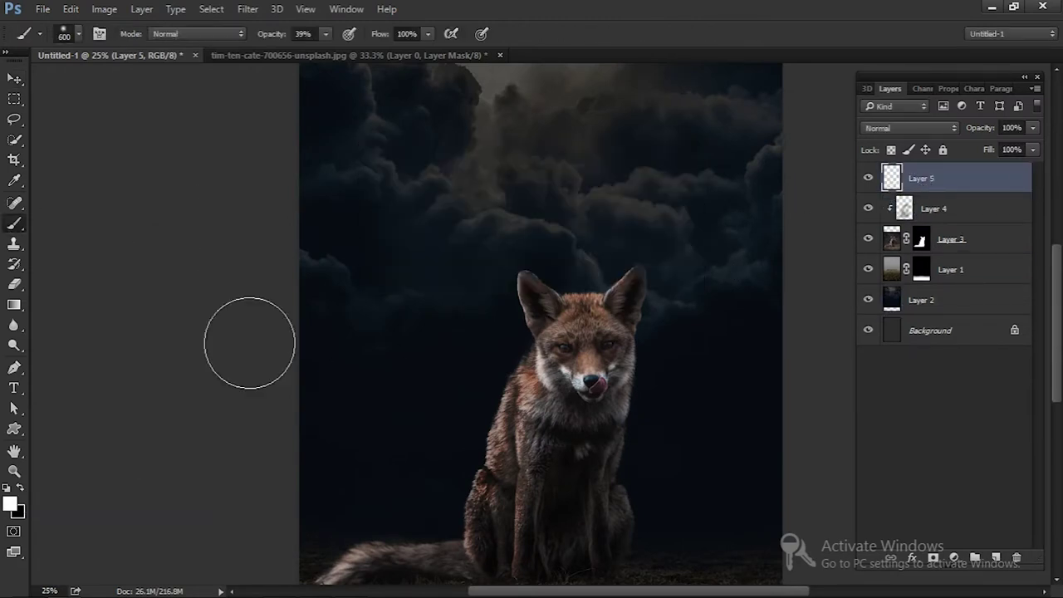
{"action": "left_click", "coordinate": [920, 239]}
{"action": "key", "text": "ctrl+z"}
{"action": "key", "text": "x"}
{"action": "key", "text": "bracketright"}
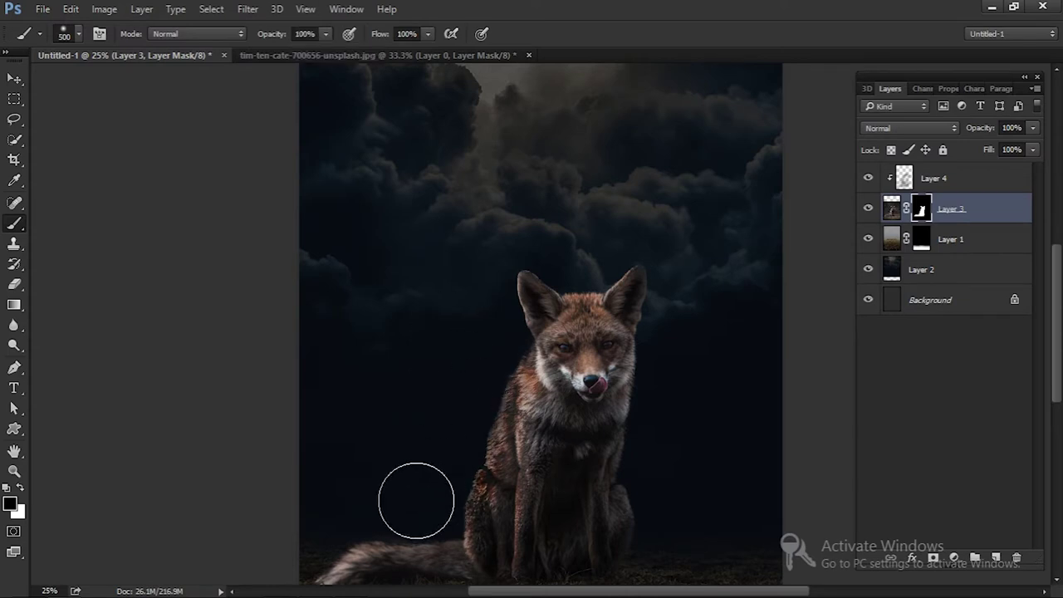
{"action": "left_click_drag", "start_coordinate": [653, 330], "coordinate": [622, 231]}
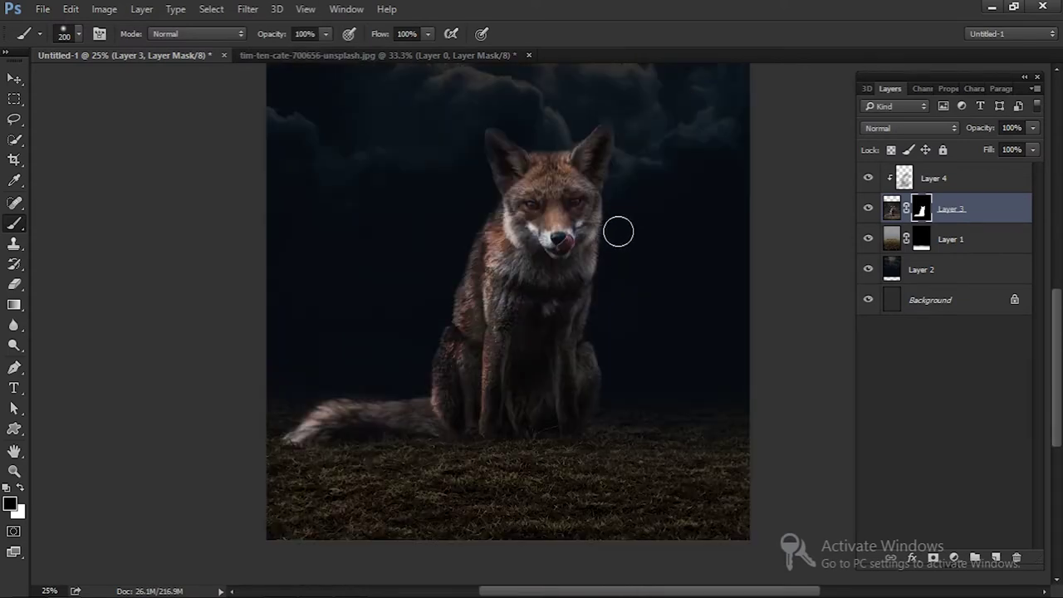
{"action": "scroll", "coordinate": [612, 398], "scroll_direction": "up", "scroll_amount": 3}
{"action": "scroll", "coordinate": [700, 333], "scroll_direction": "up", "scroll_amount": 3}
{"action": "key", "text": "ctrl+minus"}
Shift the fox and its shading layer slightly left toward the poster's centre.
{"action": "left_click", "coordinate": [955, 177], "text": "shift"}
{"action": "key", "text": "v"}
{"action": "key", "text": "x"}
{"action": "left_click_drag", "start_coordinate": [558, 401], "coordinate": [534, 408]}
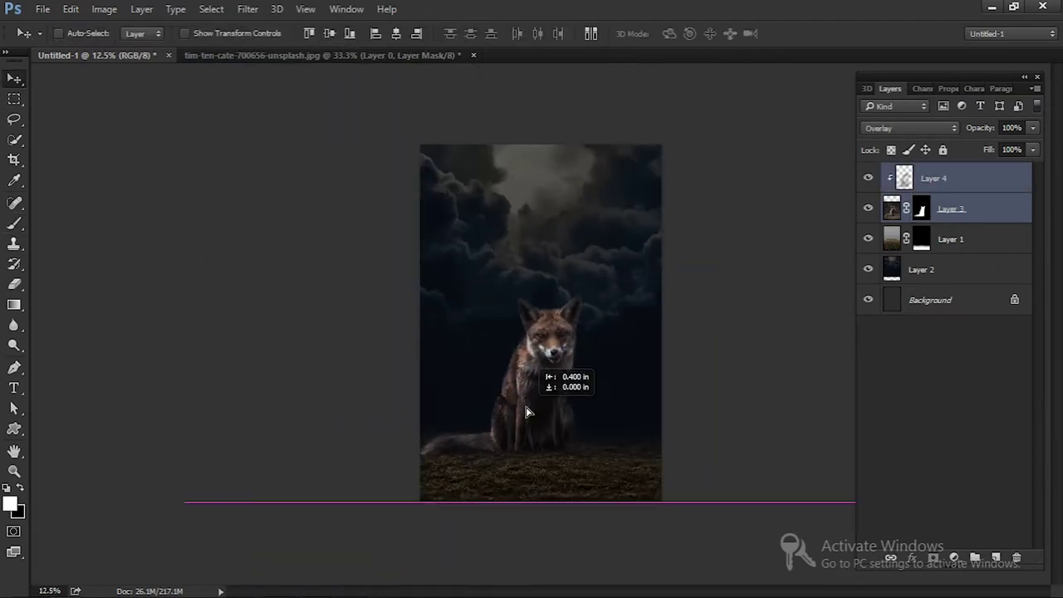
Reposition the cloud layer, then mask it and hide its lower part in black.
{"action": "left_click", "coordinate": [918, 269]}
{"action": "key", "text": "ctrl+t"}
{"action": "left_click_drag", "start_coordinate": [612, 327], "coordinate": [619, 308]}
{"action": "key", "text": "Return"}
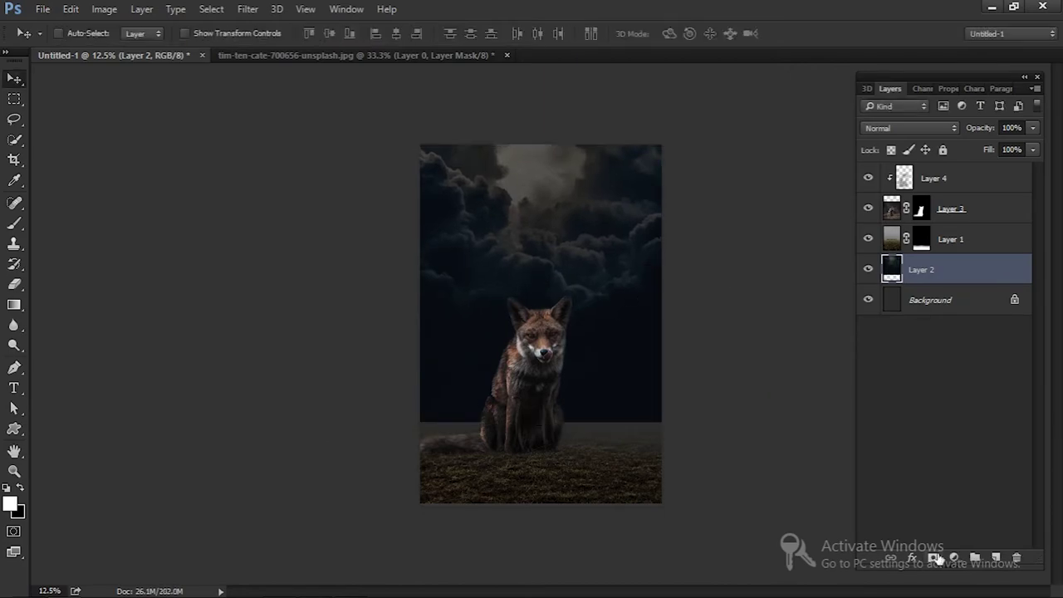
{"action": "left_click", "coordinate": [934, 557]}
{"action": "key", "text": "b"}
{"action": "key", "text": "x"}
{"action": "left_click_drag", "start_coordinate": [672, 431], "coordinate": [449, 374]}
Place the misty forest photo behind the fox, extend it across the width, and merge the pieces.
{"action": "left_click_drag", "start_coordinate": [330, 427], "coordinate": [349, 420]}
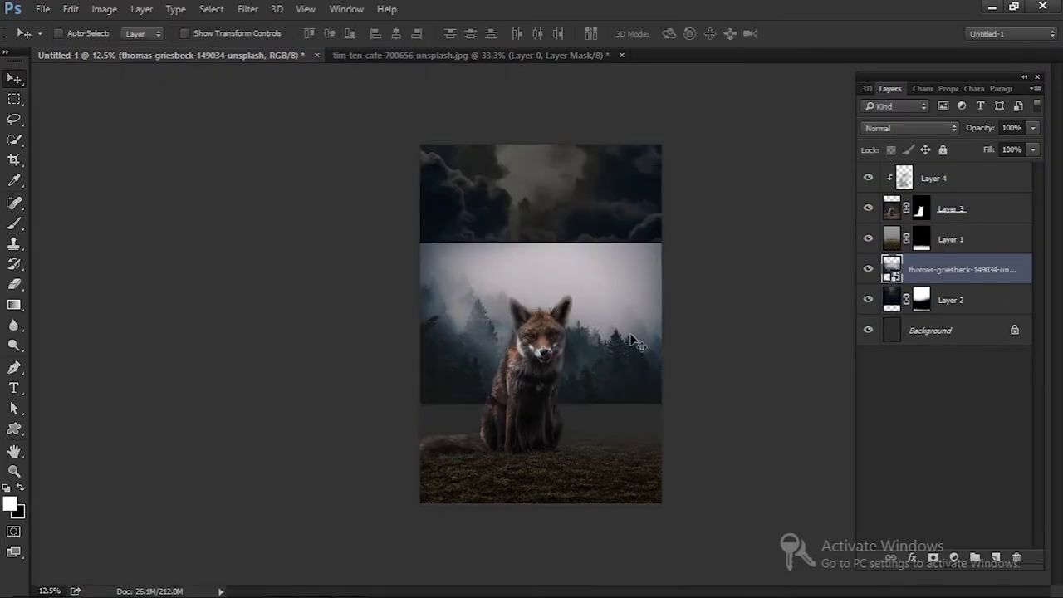
{"action": "left_click_drag", "start_coordinate": [540, 340], "coordinate": [540, 387]}
{"action": "left_click_drag", "start_coordinate": [665, 508], "coordinate": [619, 459]}
{"action": "key", "text": "Return"}
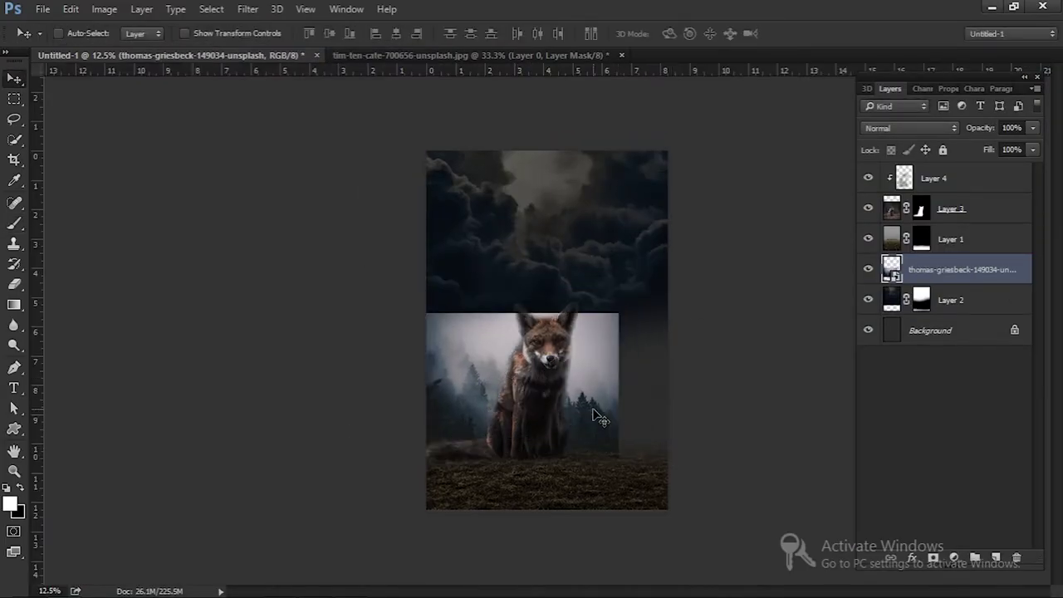
{"action": "left_click_drag", "start_coordinate": [562, 418], "coordinate": [692, 418]}
{"action": "left_click", "coordinate": [955, 300], "text": "shift"}
{"action": "key", "text": "ctrl+e"}
Mask the forest layer's edges in black and set it to Overlay blending.
{"action": "left_click", "coordinate": [934, 558]}
{"action": "key", "text": "b"}
{"action": "key", "text": "x"}
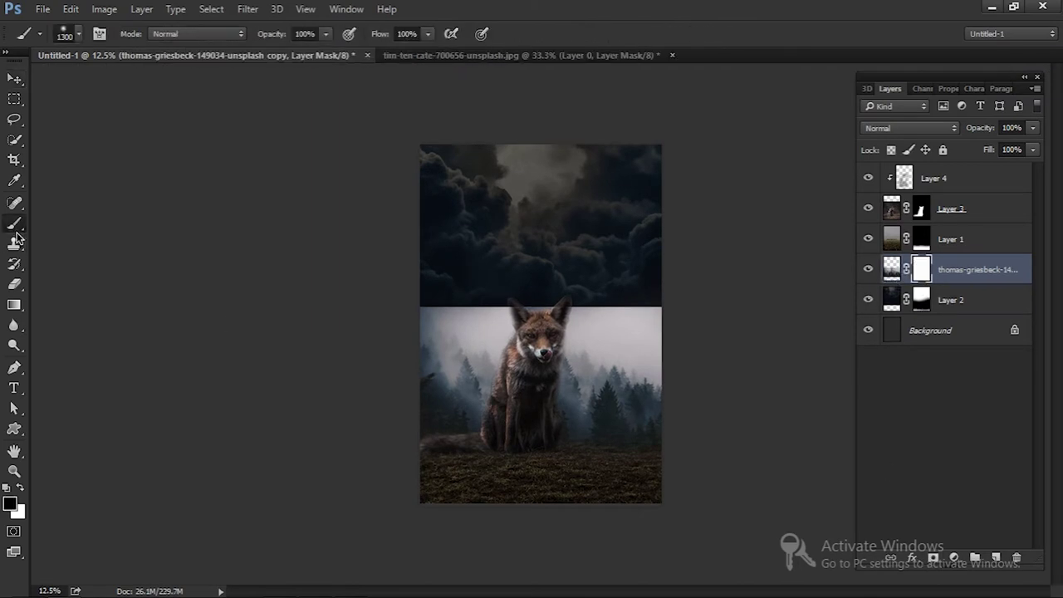
{"action": "left_click_drag", "start_coordinate": [653, 261], "coordinate": [465, 332]}
{"action": "left_click", "coordinate": [909, 128]}
{"action": "left_click", "coordinate": [880, 286]}
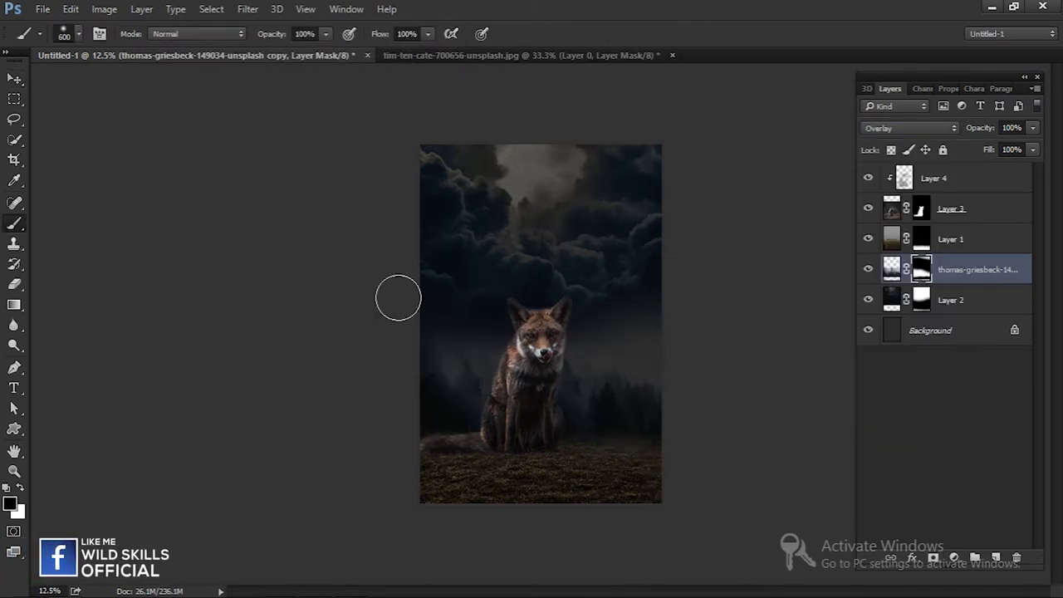
Select the fox with Layer 4 to nudge them right, zooming in on the fox.
{"action": "key", "text": "v"}
{"action": "left_click", "coordinate": [951, 208]}
{"action": "left_click", "coordinate": [933, 177], "text": "shift"}
{"action": "key", "text": "ctrl+plus"}
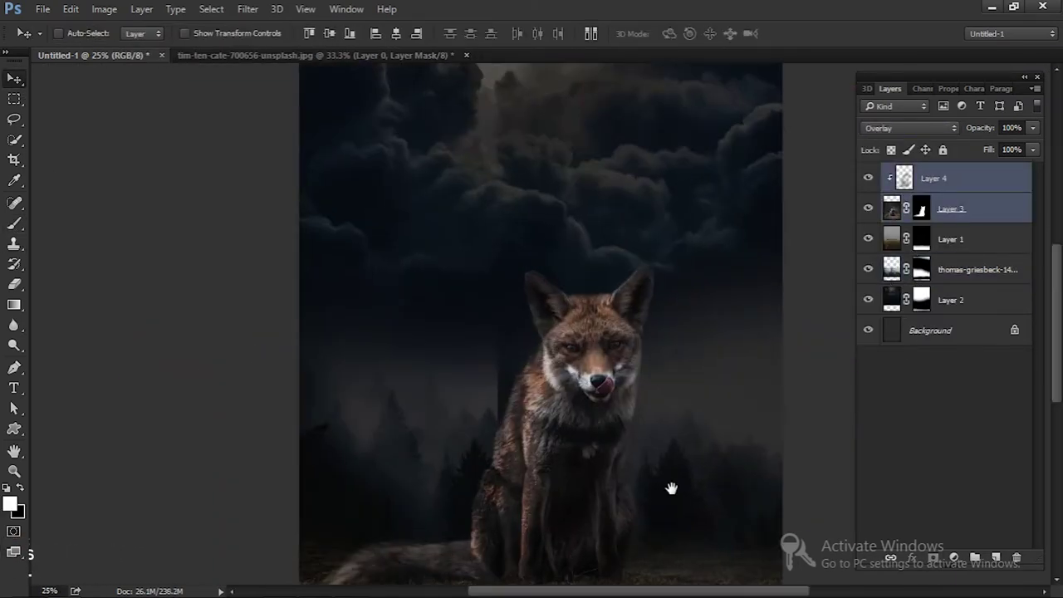
{"action": "scroll", "coordinate": [671, 487], "scroll_direction": "right", "scroll_amount": 3}
{"action": "left_click", "coordinate": [976, 269]}
Add a 50% gray Overlay layer clipped to the fox layer.
{"action": "key", "text": "b"}
{"action": "left_click", "coordinate": [15, 83]}
{"action": "key", "text": "ctrl+plus"}
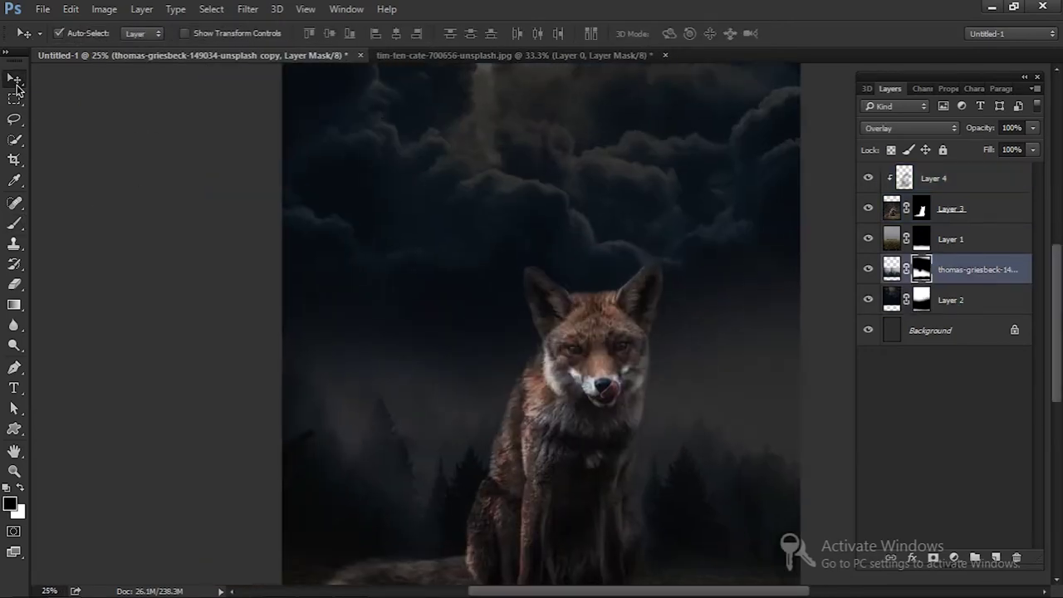
{"action": "left_click", "coordinate": [951, 209]}
{"action": "key", "text": "ctrl+shift+alt+n"}
{"action": "left_click", "coordinate": [10, 504]}
{"action": "left_click", "coordinate": [427, 104]}
{"action": "key", "text": "ctrl+alt+g"}
{"action": "key", "text": "alt+BackSpace"}
{"action": "key", "text": "shift+alt+o"}
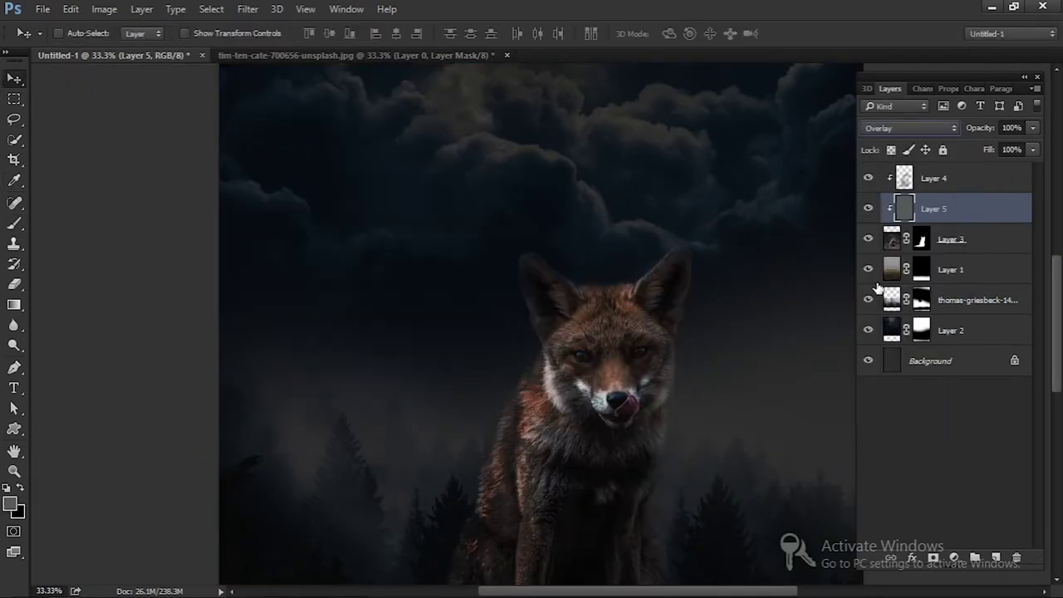
{"action": "key", "text": "ctrl+minus"}
{"action": "key", "text": "ctrl+minus"}
{"action": "key", "text": "ctrl+minus"}
{"action": "key", "text": "ctrl+1"}
Dodge highlights onto the fox's fur on the gray Overlay layer.
{"action": "key", "text": "o"}
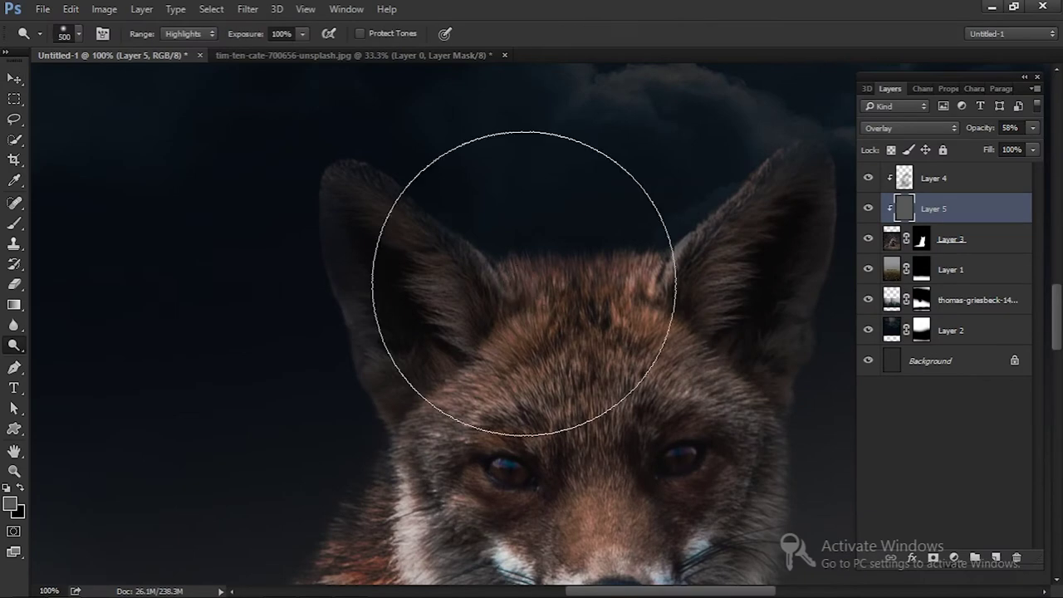
{"action": "scroll", "coordinate": [582, 522], "scroll_direction": "down", "scroll_amount": 5}
{"action": "scroll", "coordinate": [516, 368], "scroll_direction": "down", "scroll_amount": 5}
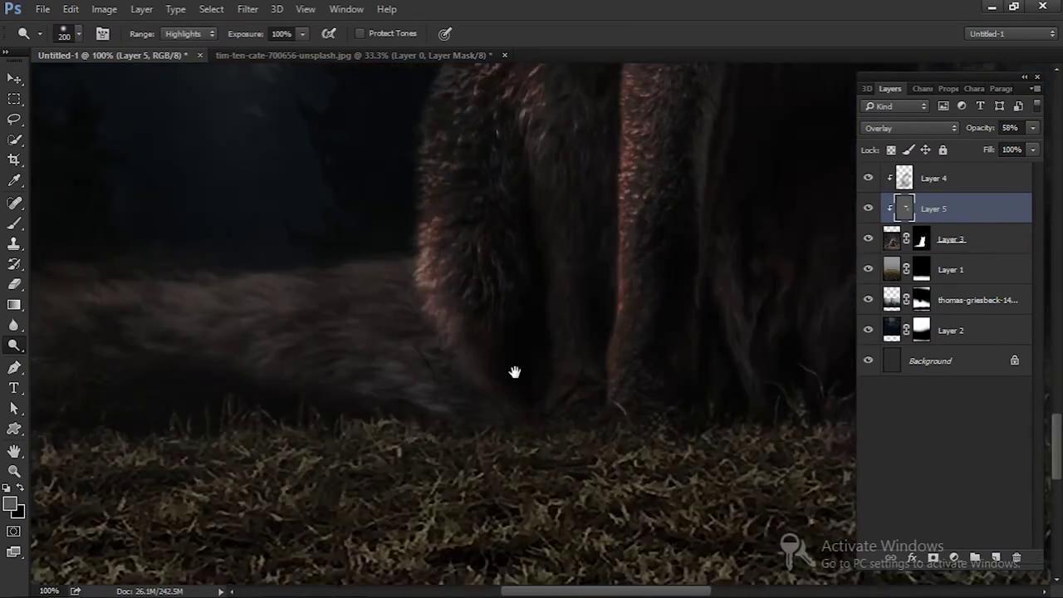
{"action": "scroll", "coordinate": [424, 330], "scroll_direction": "up", "scroll_amount": 2}
{"action": "scroll", "coordinate": [451, 208], "scroll_direction": "down", "scroll_amount": 1}
{"action": "scroll", "coordinate": [194, 526], "scroll_direction": "down", "scroll_amount": 2}
{"action": "scroll", "coordinate": [194, 527], "scroll_direction": "left", "scroll_amount": 5}
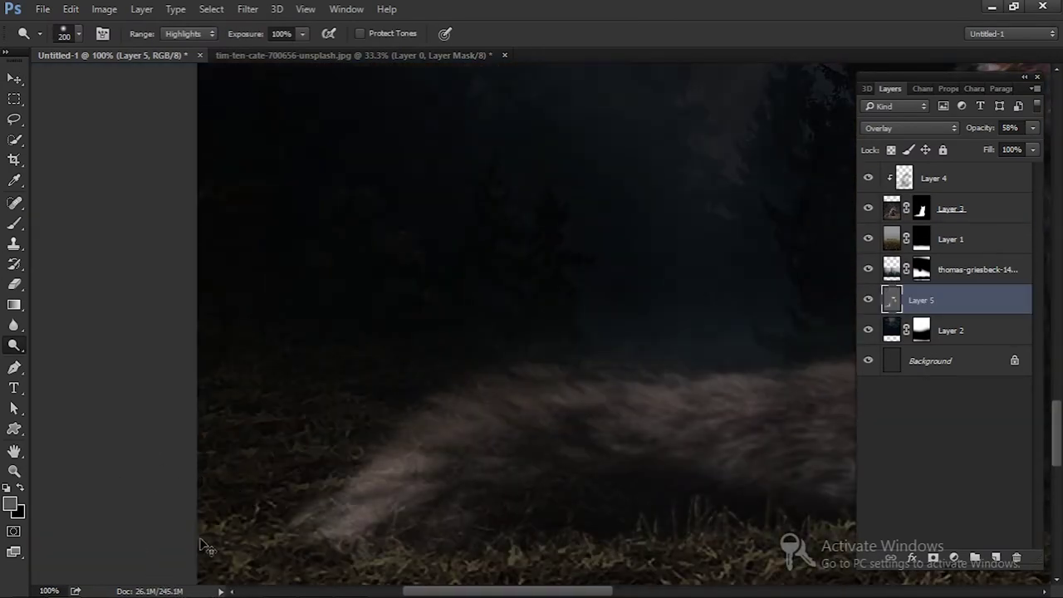
{"action": "key", "text": "ctrl+0"}
Darken the scene with a Curves layer, masking it to restore the sky and the fox's lower body.
{"action": "left_click", "coordinate": [933, 178]}
{"action": "left_click", "coordinate": [954, 557]}
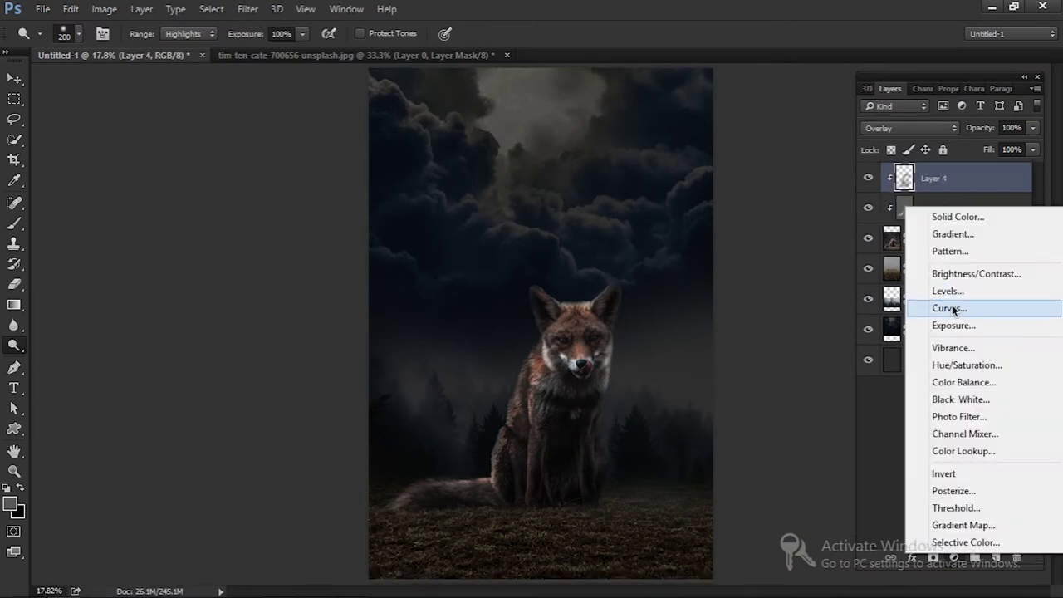
{"action": "left_click", "coordinate": [894, 305]}
{"action": "left_click_drag", "start_coordinate": [971, 219], "coordinate": [971, 246]}
{"action": "left_click", "coordinate": [887, 88]}
{"action": "key", "text": "b"}
{"action": "left_click_drag", "start_coordinate": [546, 309], "coordinate": [540, 150]}
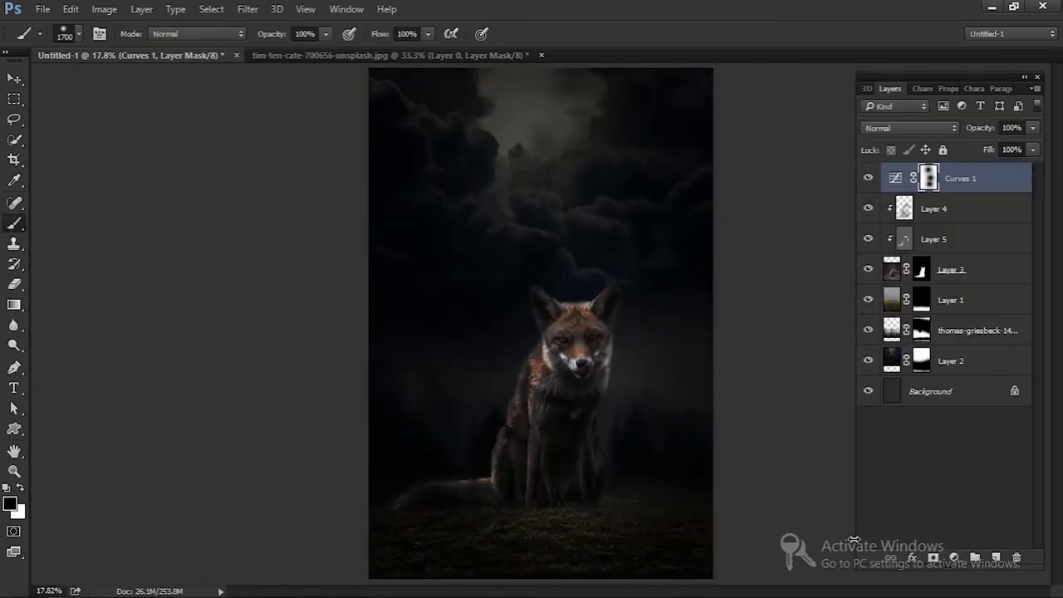
{"action": "key", "text": "bracketleft"}
{"action": "key", "text": "bracketleft"}
{"action": "left_click_drag", "start_coordinate": [550, 487], "coordinate": [498, 493]}
Shift the fog layer higher in the scene with Free Transform.
{"action": "key", "text": "v"}
{"action": "left_click", "coordinate": [968, 331]}
{"action": "key", "text": "ctrl+t"}
{"action": "left_click_drag", "start_coordinate": [629, 393], "coordinate": [629, 368]}
{"action": "key", "text": "Return"}
{"action": "left_click", "coordinate": [928, 333]}
{"action": "key", "text": "b"}
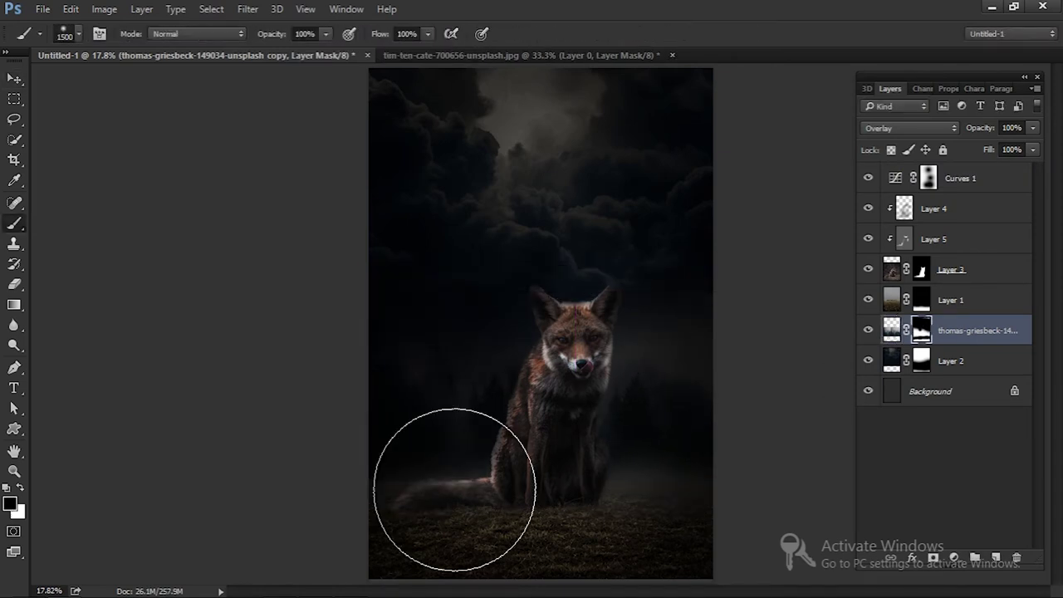
{"action": "left_click", "coordinate": [11, 80]}
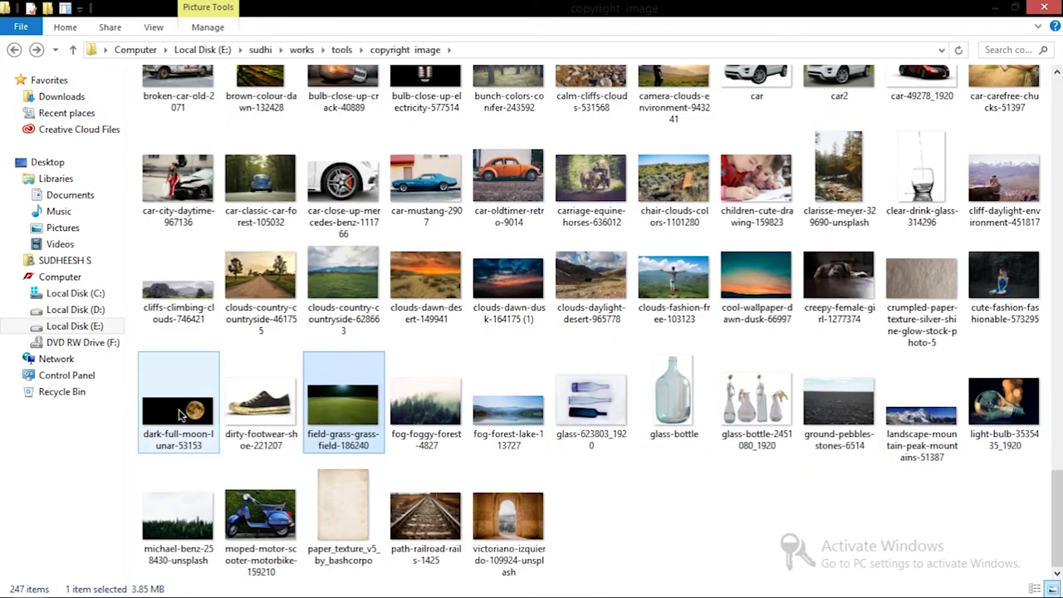
Paste the moon photo in Screen mode, enlarged and placed at the top of the poster.
{"action": "key", "text": "ctrl+c"}
{"action": "key", "text": "ctrl+Tab"}
{"action": "key", "text": "ctrl+v"}
{"action": "key", "text": "shift+alt+s"}
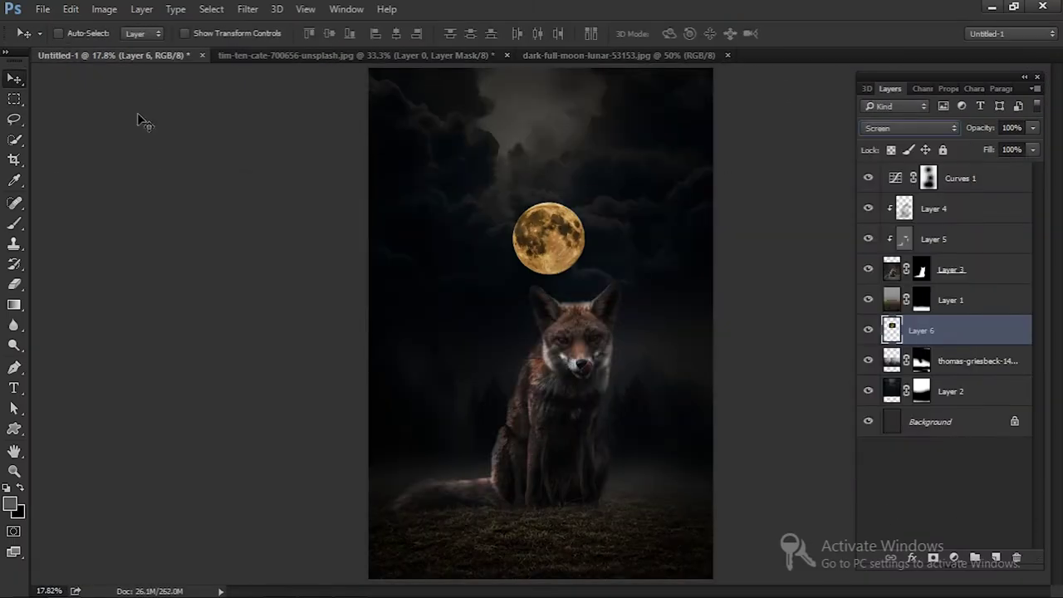
{"action": "key", "text": "ctrl+t"}
{"action": "mouse_move", "coordinate": [540, 241]}
{"action": "left_mouse_down"}
{"action": "mouse_move", "coordinate": [604, 143]}
{"action": "mouse_move", "coordinate": [569, 132]}
{"action": "left_mouse_up"}
{"action": "key", "text": "Return"}
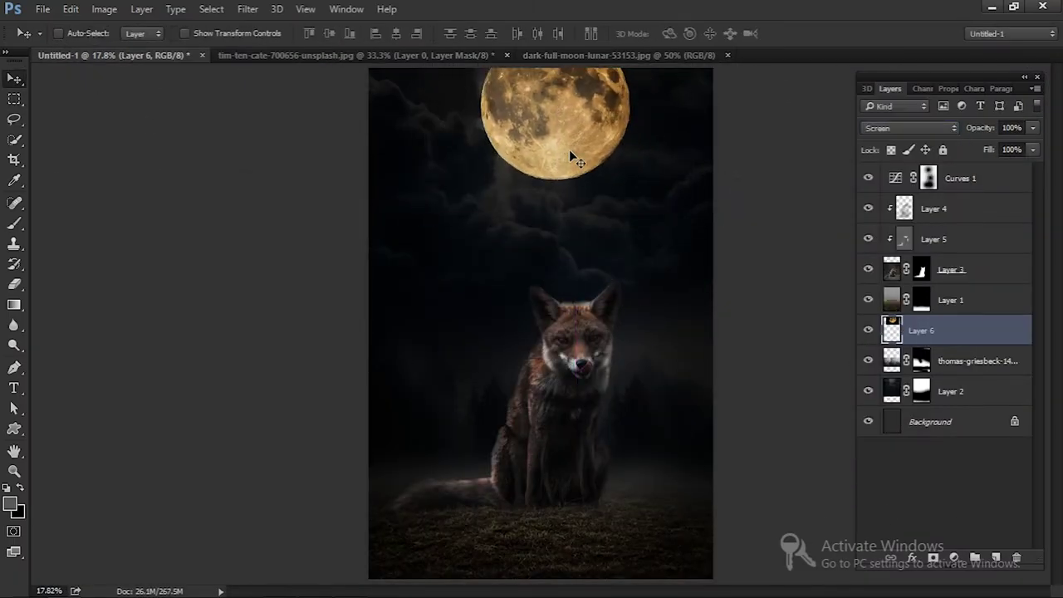
Adjust the moon layer with the Camera Raw filter.
{"action": "key", "text": "ctrl+plus"}
{"action": "key", "text": "ctrl+plus"}
{"action": "scroll", "coordinate": [551, 422], "scroll_direction": "up", "scroll_amount": 5}
{"action": "key", "text": "ctrl+shift+a"}
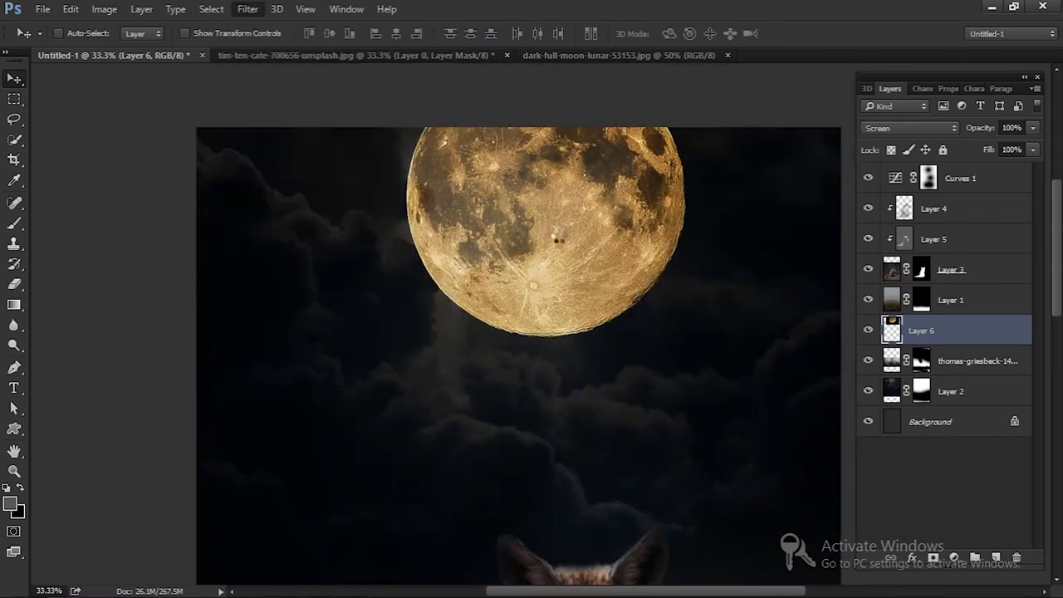
{"action": "left_click", "coordinate": [868, 331]}
Mask the moon's lower part so the clouds partly cover it.
{"action": "key", "text": "b"}
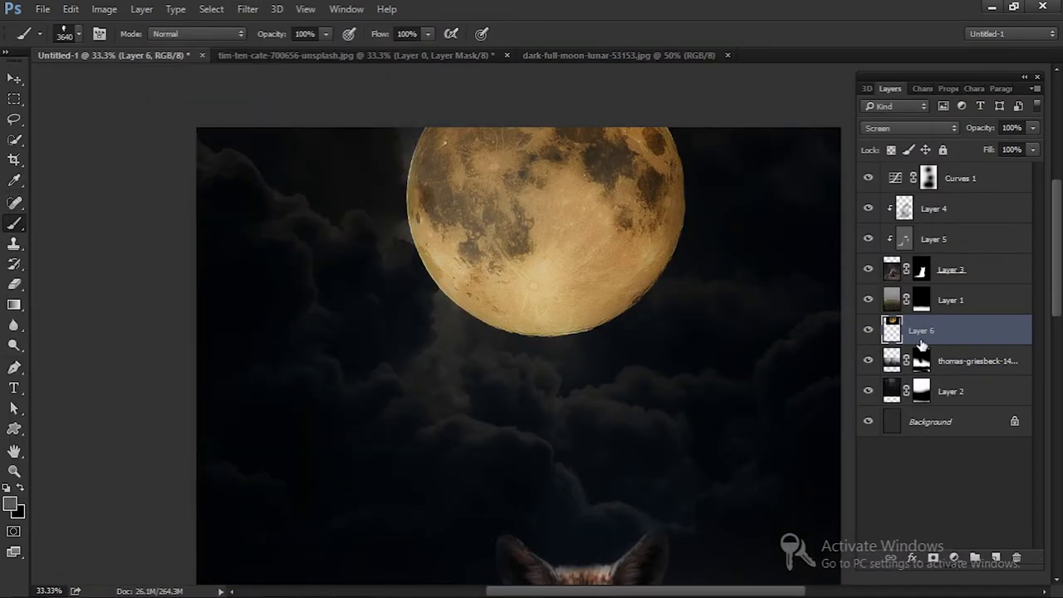
{"action": "left_click", "coordinate": [934, 558]}
{"action": "key", "text": "ctrl+0"}
{"action": "key", "text": "F5"}
{"action": "left_click_drag", "start_coordinate": [540, 243], "coordinate": [552, 226]}
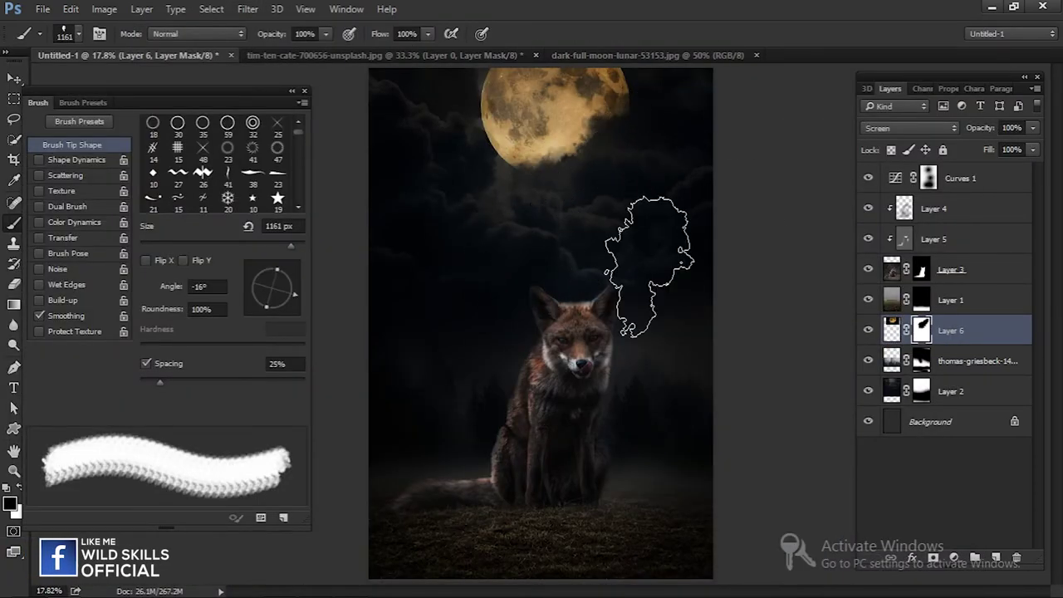
{"action": "key", "text": "F5"}
{"action": "key", "text": "v"}
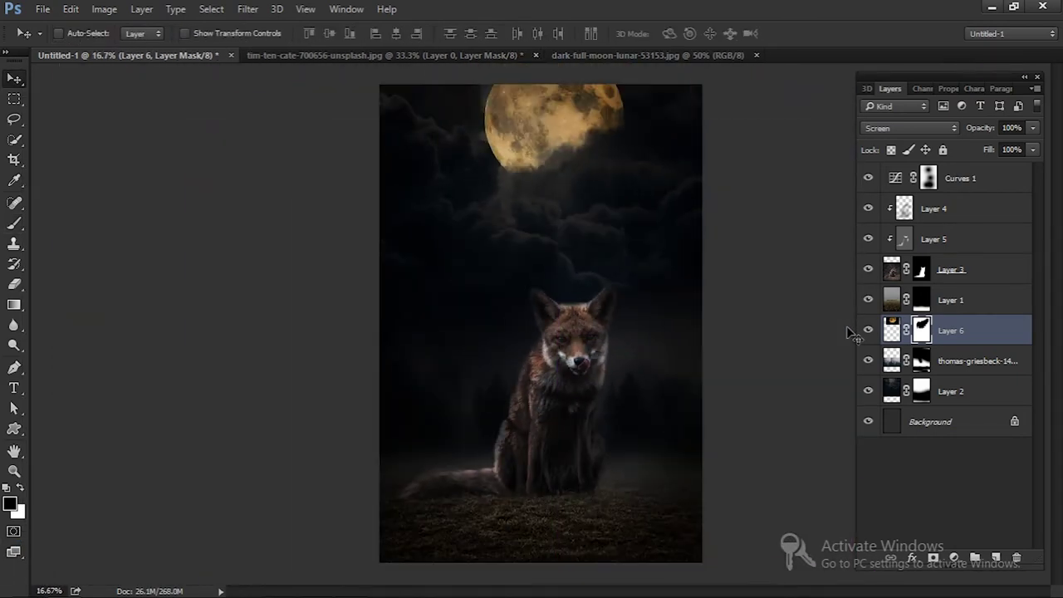
Dodge the fox's fur highlights on the gray Layer 5.
{"action": "scroll", "coordinate": [579, 415], "scroll_direction": "up", "scroll_amount": 4}
{"action": "left_click", "coordinate": [934, 239]}
{"action": "left_click", "coordinate": [14, 349]}
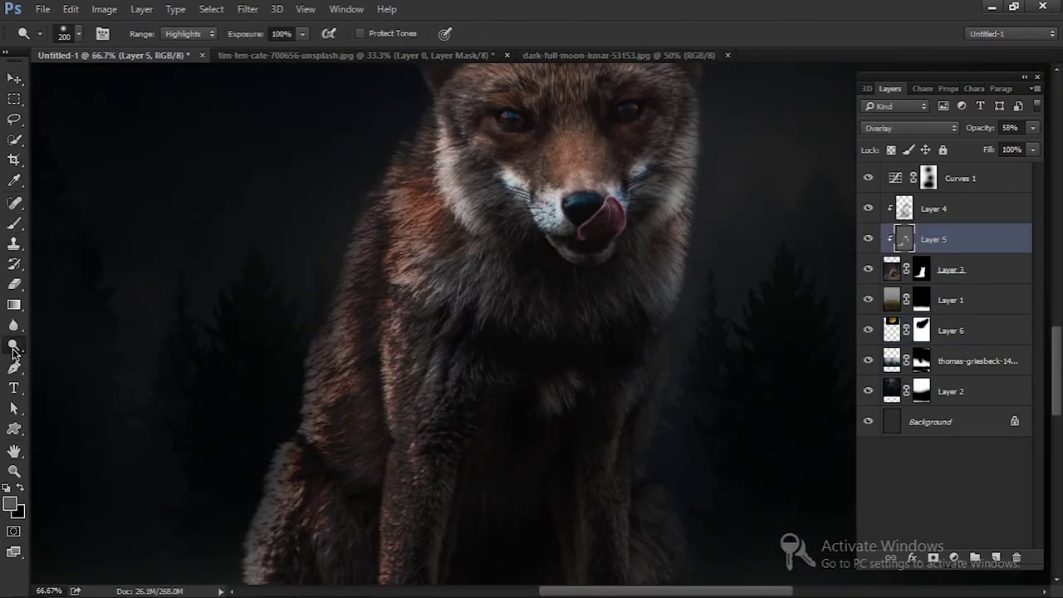
{"action": "scroll", "coordinate": [480, 338], "scroll_direction": "down", "scroll_amount": 5}
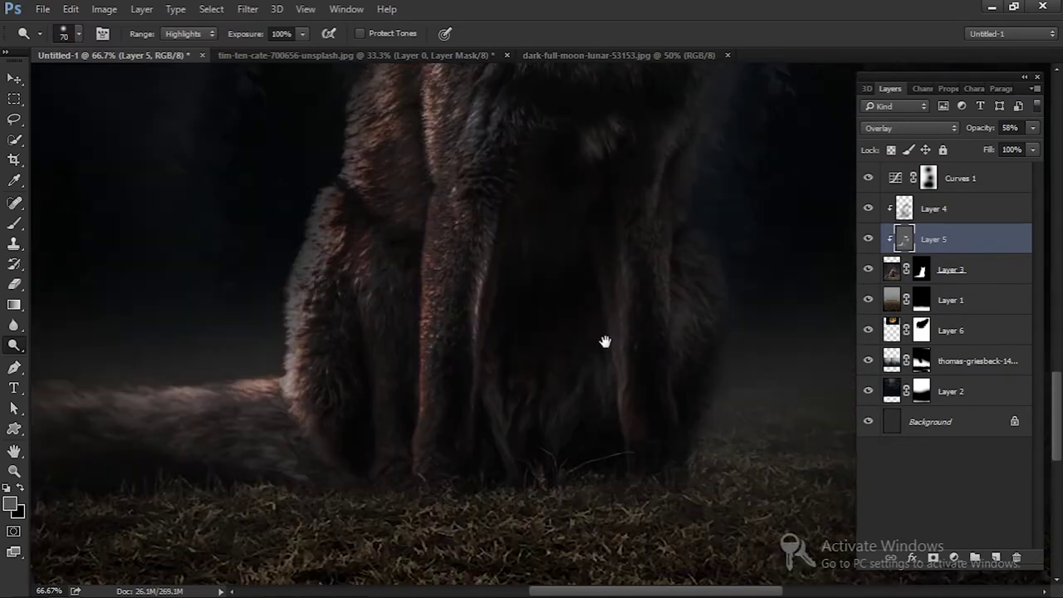
{"action": "scroll", "coordinate": [449, 430], "scroll_direction": "up", "scroll_amount": 3}
{"action": "scroll", "coordinate": [630, 247], "scroll_direction": "up", "scroll_amount": 4}
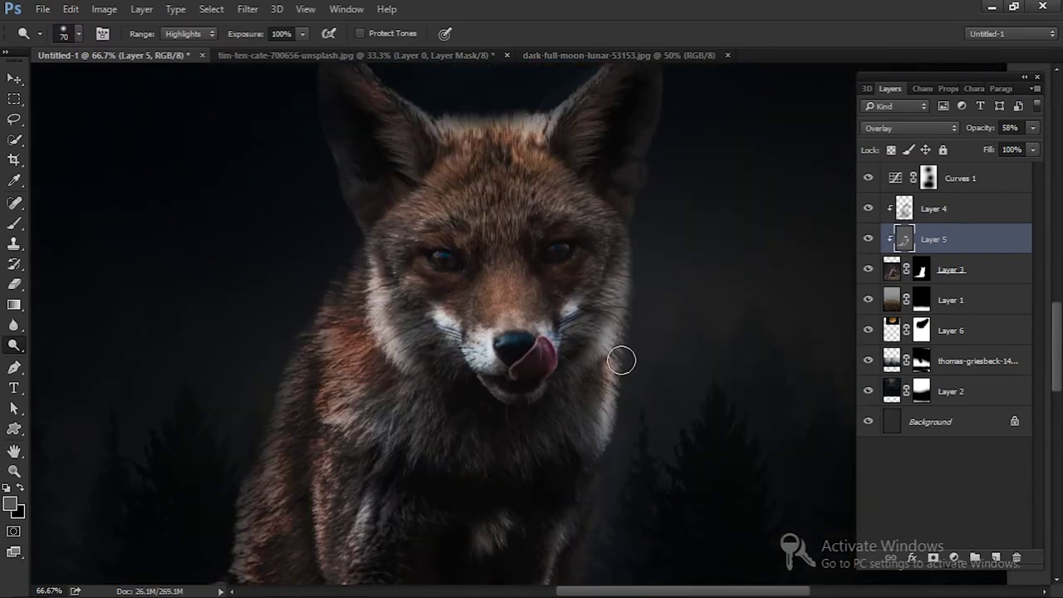
{"action": "key", "text": "ctrl+0"}
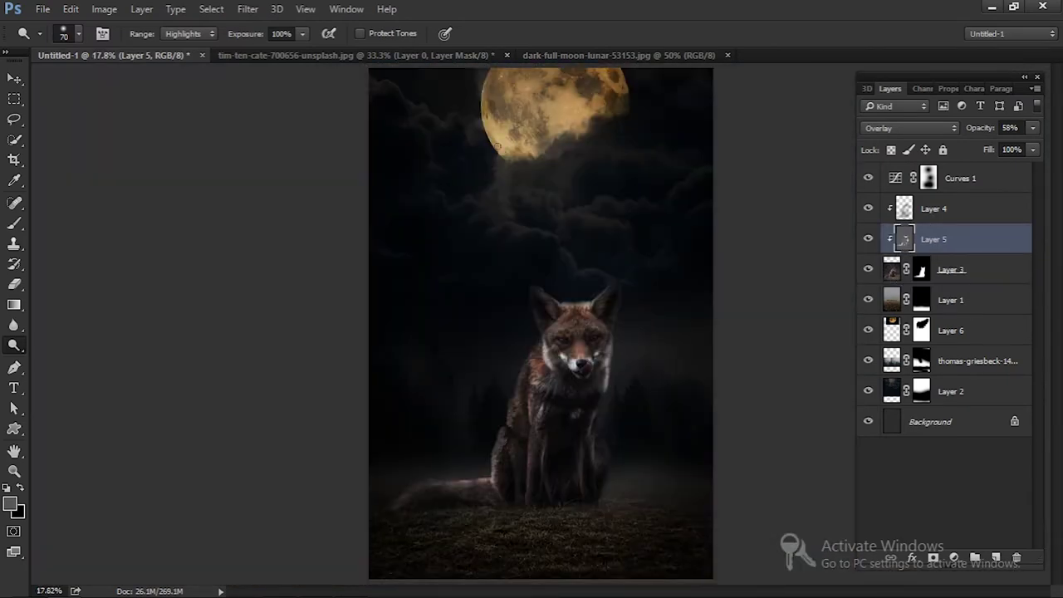
Duplicate the fox layer, remove the original's mask, and flip and squash it below the feet.
{"action": "left_click", "coordinate": [914, 269]}
{"action": "key", "text": "ctrl+j"}
{"action": "left_click", "coordinate": [868, 300]}
{"action": "right_click", "coordinate": [893, 300]}
{"action": "left_click", "coordinate": [665, 399]}
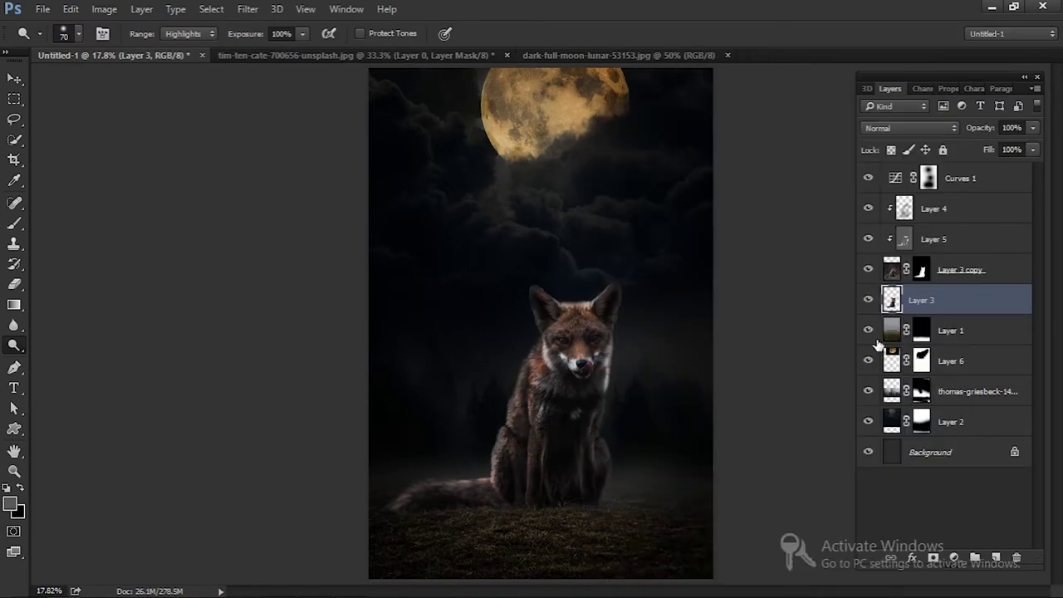
{"action": "key", "text": "ctrl+t"}
{"action": "left_click_drag", "start_coordinate": [503, 277], "coordinate": [503, 579]}
{"action": "key", "text": "Return"}
{"action": "left_click", "coordinate": [248, 8]}
Gaussian-blur the flipped fox into a soft shadow and prepare a white brush for masking.
{"action": "left_click", "coordinate": [490, 324]}
{"action": "left_click_drag", "start_coordinate": [913, 404], "coordinate": [915, 396]}
{"action": "key", "text": "Return"}
{"action": "key", "text": "b"}
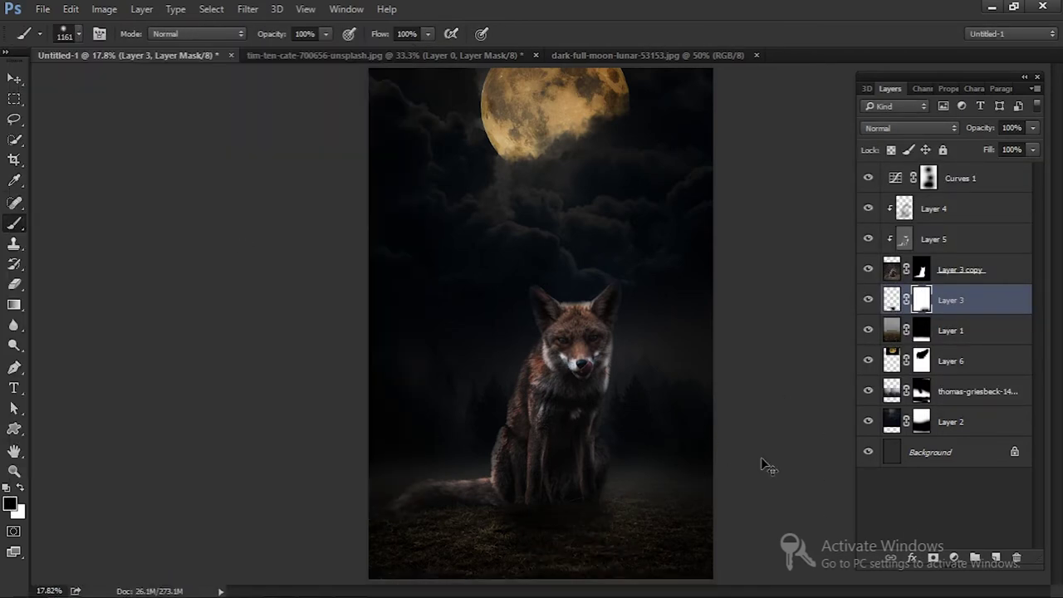
{"action": "key", "text": "ctrl+minus"}
{"action": "key", "text": "ctrl+plus"}
{"action": "key", "text": "ctrl+plus"}
{"action": "key", "text": "x"}
{"action": "key", "text": "bracketleft"}
{"action": "key", "text": "bracketleft"}
{"action": "key", "text": "bracketleft"}
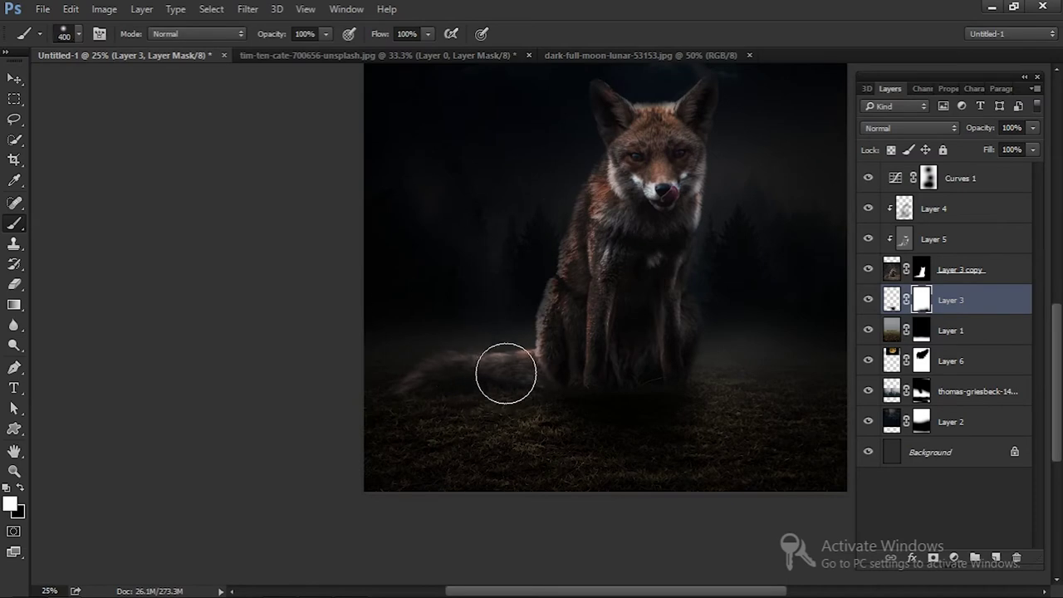
Burn the ground on Layer 1 to darken the area around the fox.
{"action": "left_click", "coordinate": [891, 330]}
{"action": "key", "text": "shift+o"}
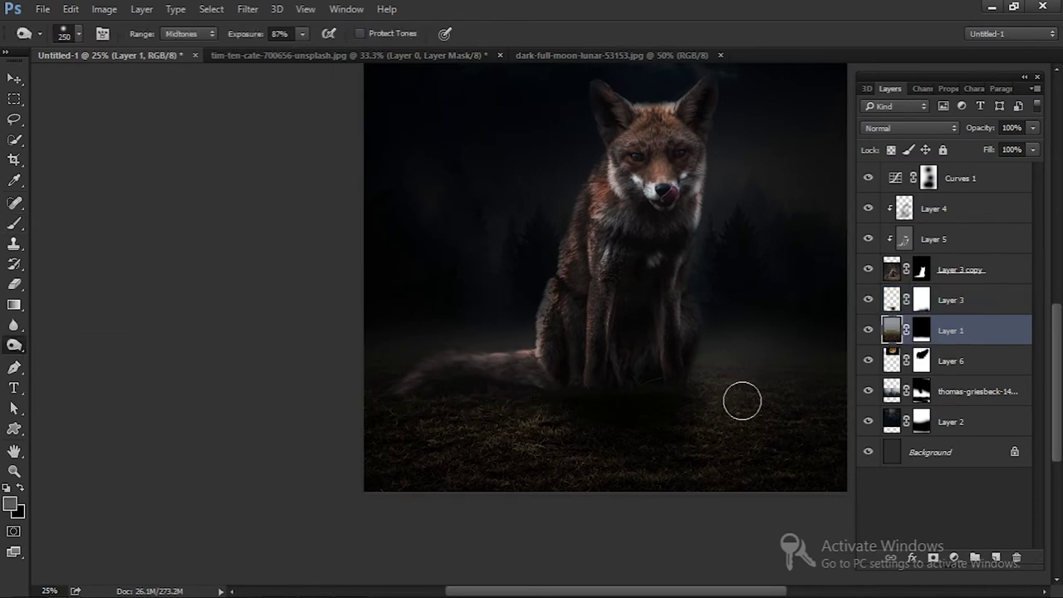
{"action": "key", "text": "v"}
{"action": "key", "text": "ctrl+minus"}
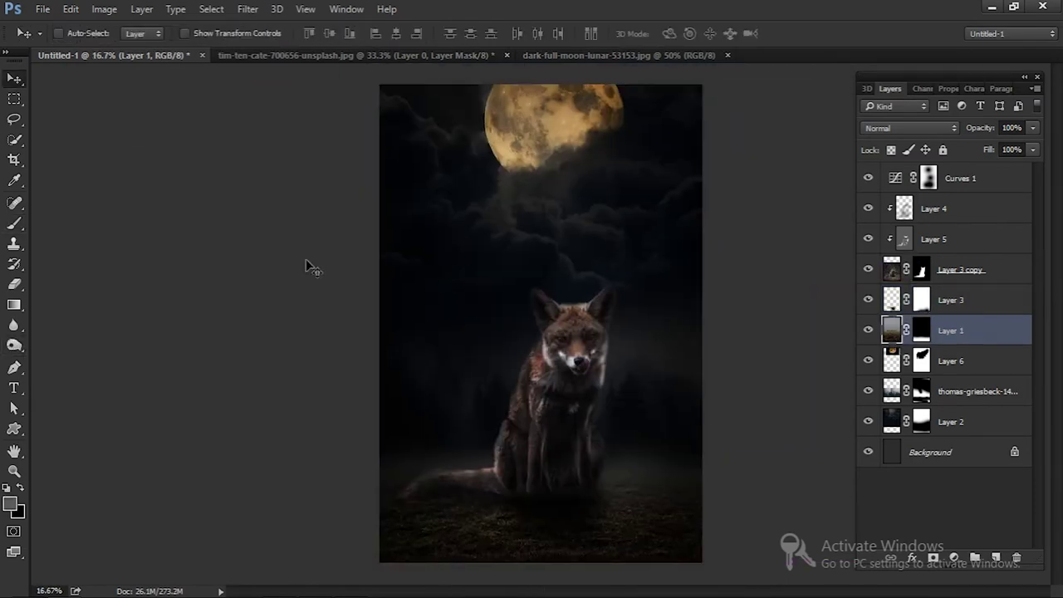
{"action": "key", "text": "ctrl+plus"}
{"action": "key", "text": "ctrl+plus"}
{"action": "key", "text": "ctrl+plus"}
{"action": "left_click_drag", "start_coordinate": [708, 452], "coordinate": [525, 380]}
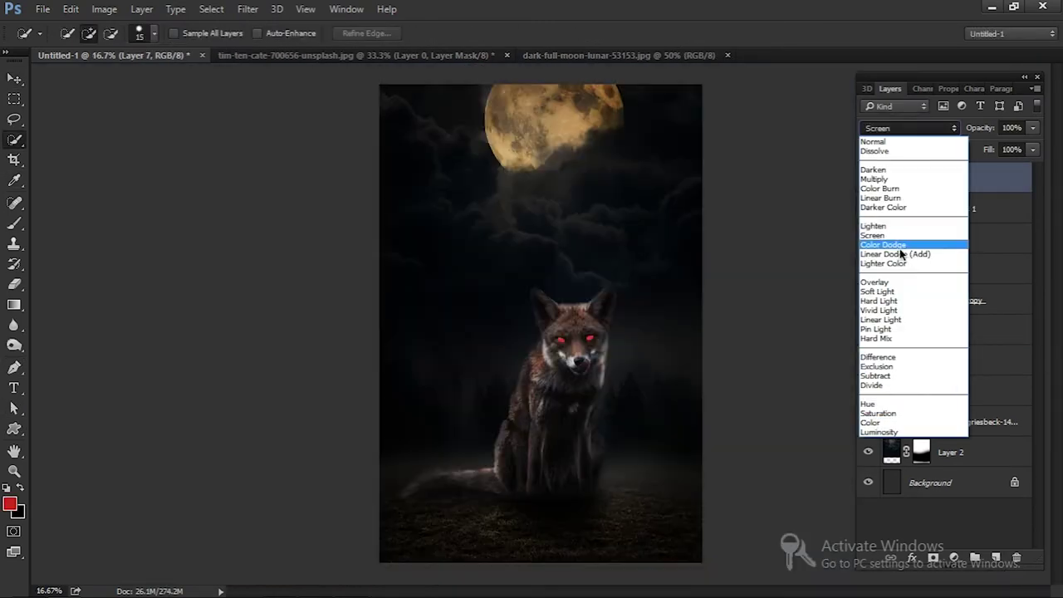
Set the eye glow layer to Overlay and lower its opacity.
{"action": "left_click", "coordinate": [877, 282]}
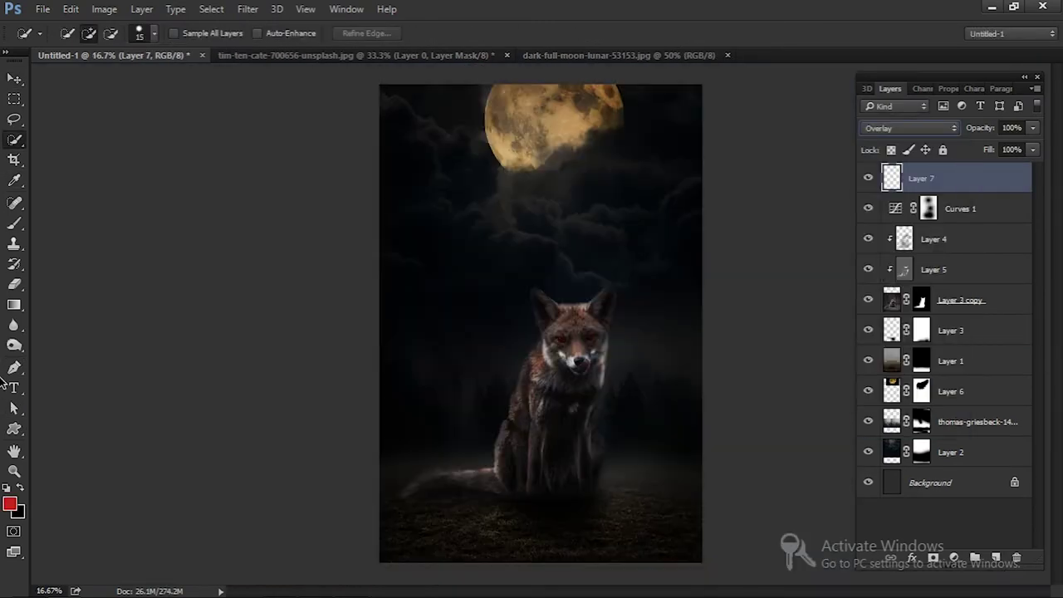
{"action": "key", "text": "ctrl+plus"}
{"action": "key", "text": "ctrl+plus"}
{"action": "key", "text": "ctrl+plus"}
{"action": "left_click_drag", "start_coordinate": [985, 134], "coordinate": [977, 135]}
{"action": "key", "text": "ctrl+0"}
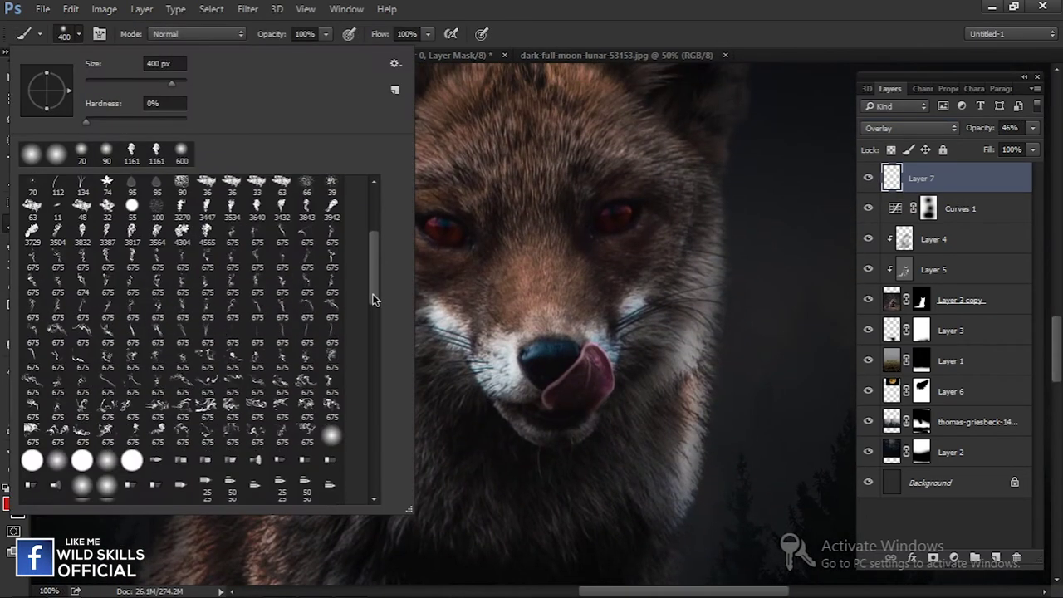
Reduce the red chest streak layer's opacity to 59%.
{"action": "key", "text": "bracketleft"}
{"action": "key", "text": "bracketleft"}
{"action": "scroll", "coordinate": [507, 432], "scroll_direction": "up", "scroll_amount": 2}
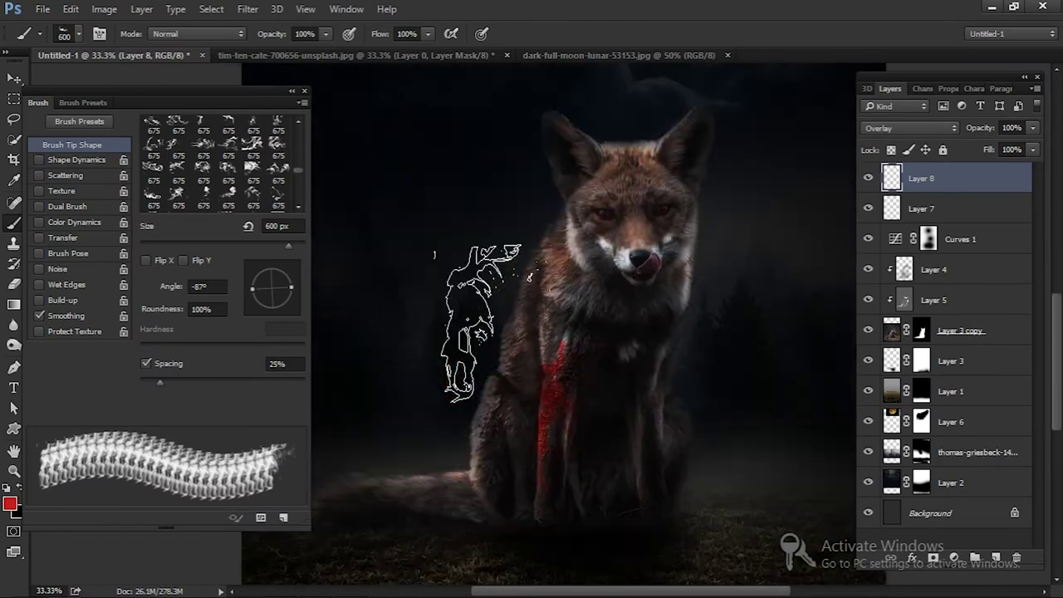
{"action": "left_click", "coordinate": [305, 92]}
{"action": "left_click_drag", "start_coordinate": [988, 128], "coordinate": [964, 140]}
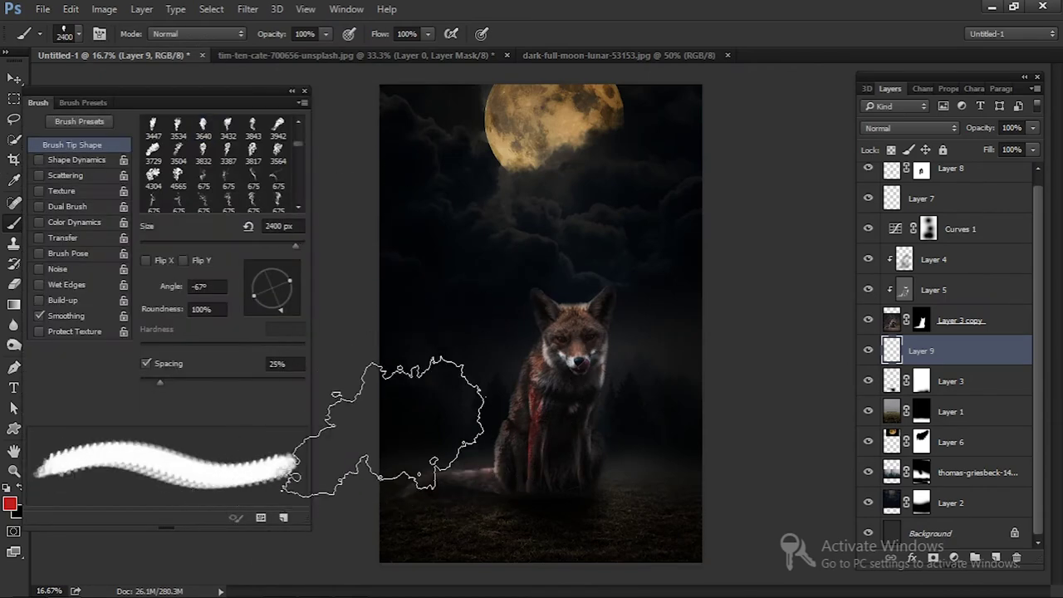
{"action": "type", "text": "1000"}
Soften the painted mist patches with Gaussian Blur.
{"action": "key", "text": "Return"}
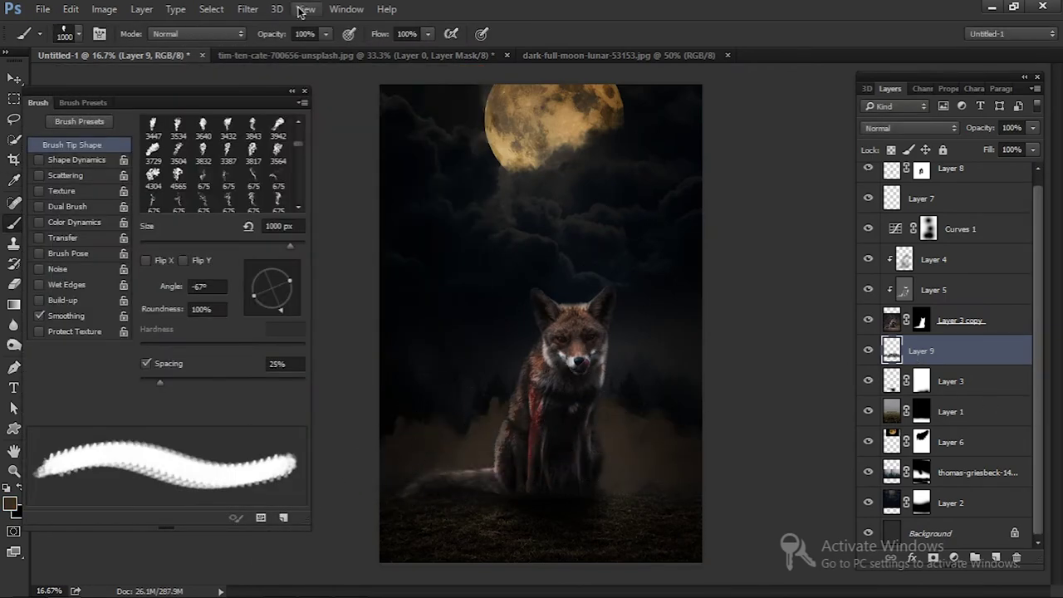
{"action": "left_click", "coordinate": [247, 8]}
{"action": "left_click", "coordinate": [449, 324]}
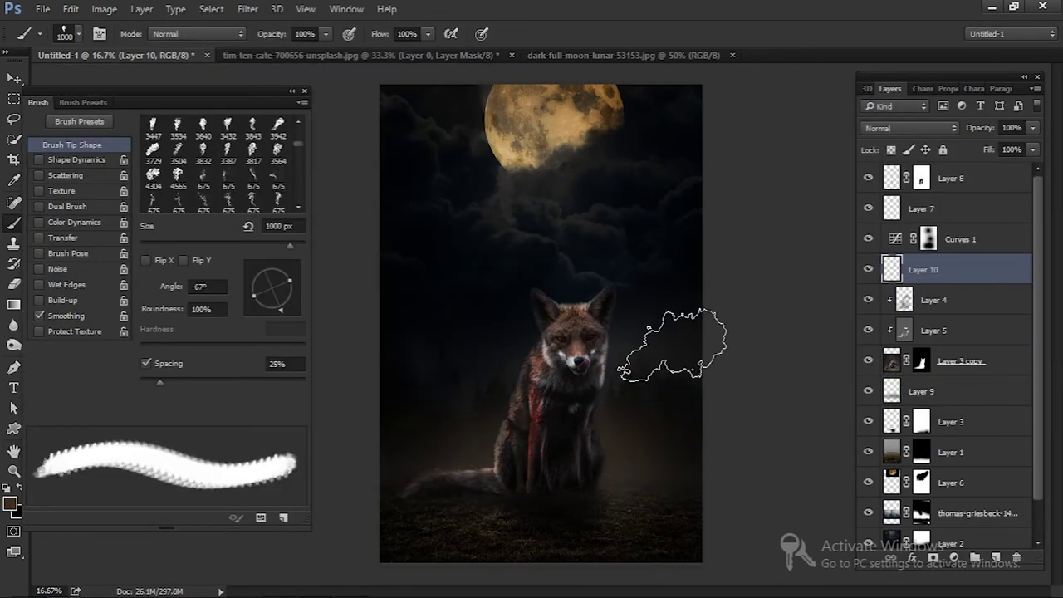
{"action": "left_click", "coordinate": [247, 8]}
{"action": "left_click", "coordinate": [449, 324]}
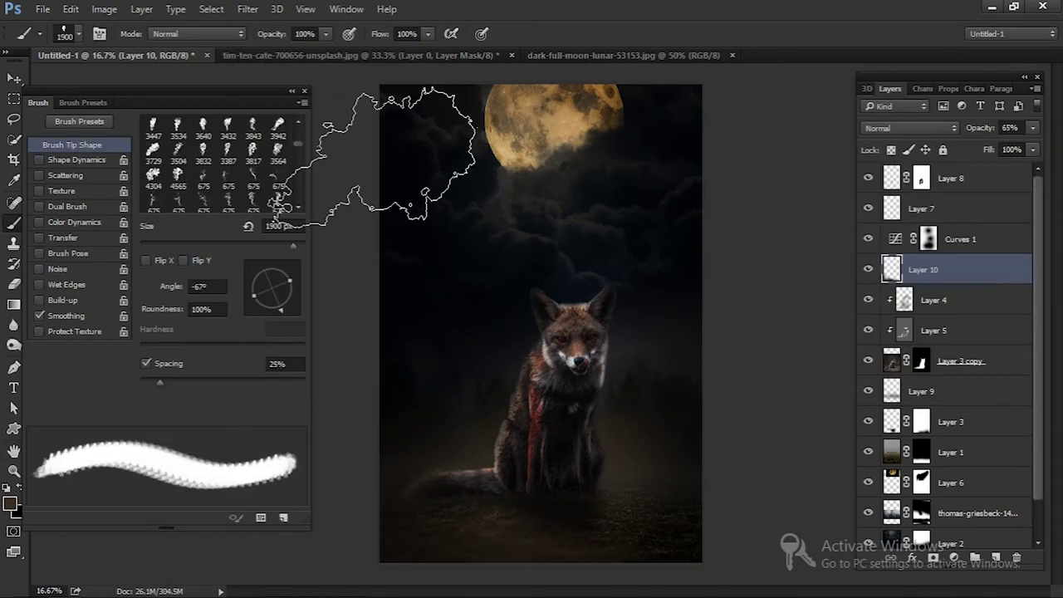
{"action": "left_click", "coordinate": [374, 153]}
Copy the mist to a new layer, blur it, and pick a brown paint colour.
{"action": "left_click", "coordinate": [891, 269], "text": "ctrl"}
{"action": "key", "text": "ctrl+j"}
{"action": "left_click", "coordinate": [247, 8]}
{"action": "left_click", "coordinate": [415, 14]}
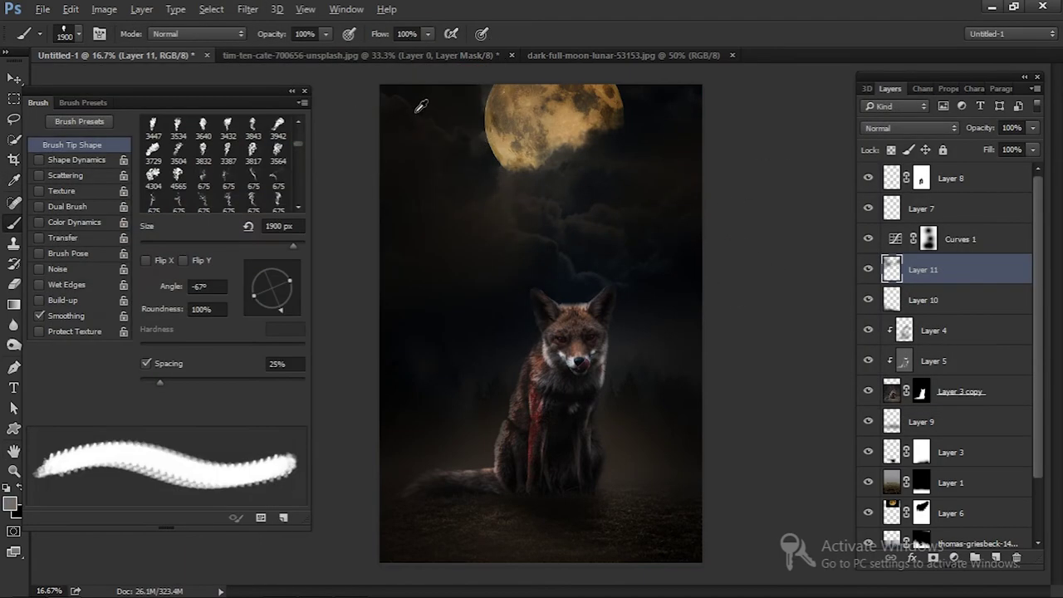
{"action": "left_click", "coordinate": [10, 502]}
{"action": "left_click", "coordinate": [425, 105]}
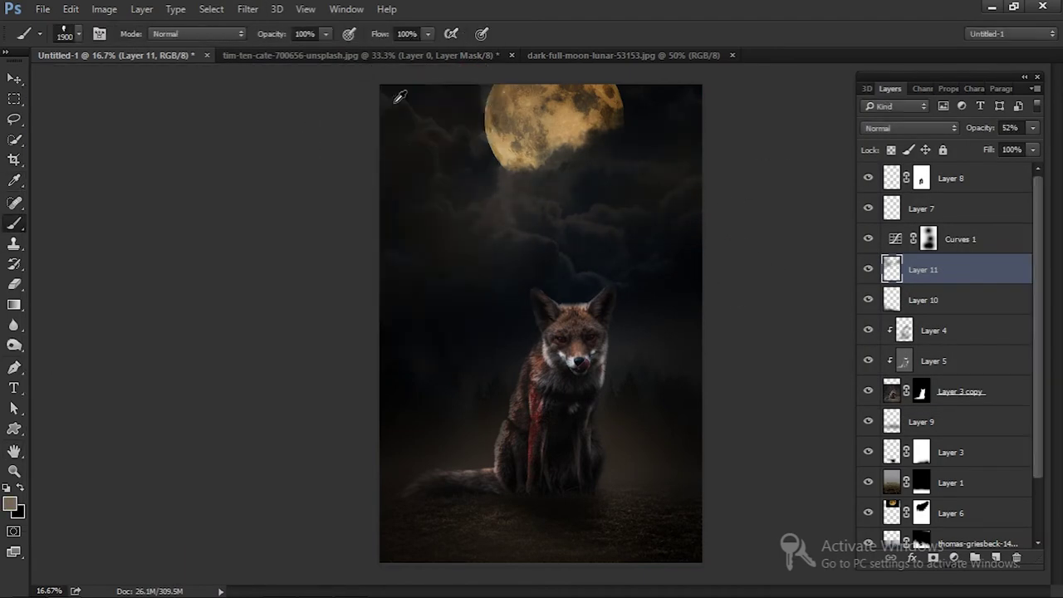
Stretch the copied mist layer downward to about 119%.
{"action": "key", "text": "ctrl+t"}
{"action": "left_click_drag", "start_coordinate": [541, 373], "coordinate": [541, 430]}
{"action": "key", "text": "Return"}
{"action": "left_click", "coordinate": [15, 78]}
{"action": "left_click", "coordinate": [951, 513]}
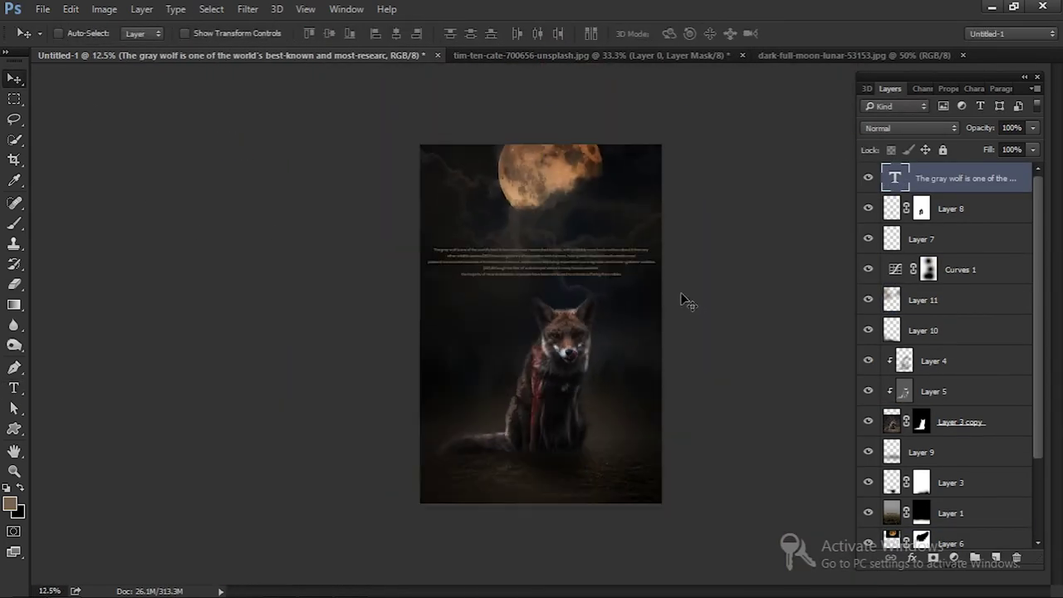
Move the gray-wolf paragraph to the bottom and place a BLACK WOLF title below the moon.
{"action": "left_click_drag", "start_coordinate": [568, 270], "coordinate": [568, 484]}
{"action": "key", "text": "t"}
{"action": "right_click", "coordinate": [349, 180]}
{"action": "left_click", "coordinate": [387, 238]}
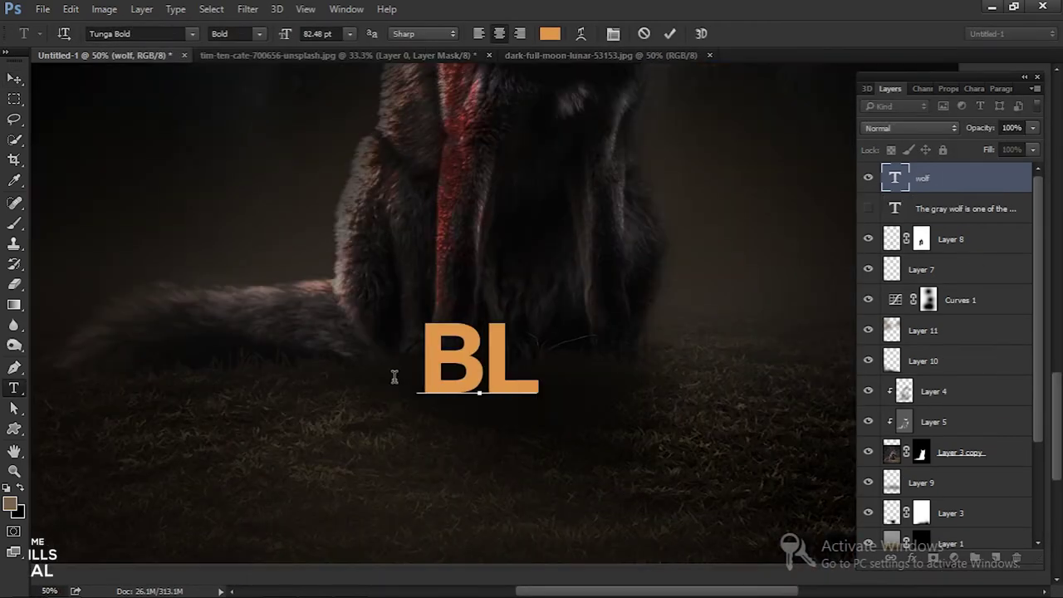
{"action": "type", "text": "ACK WOLF"}
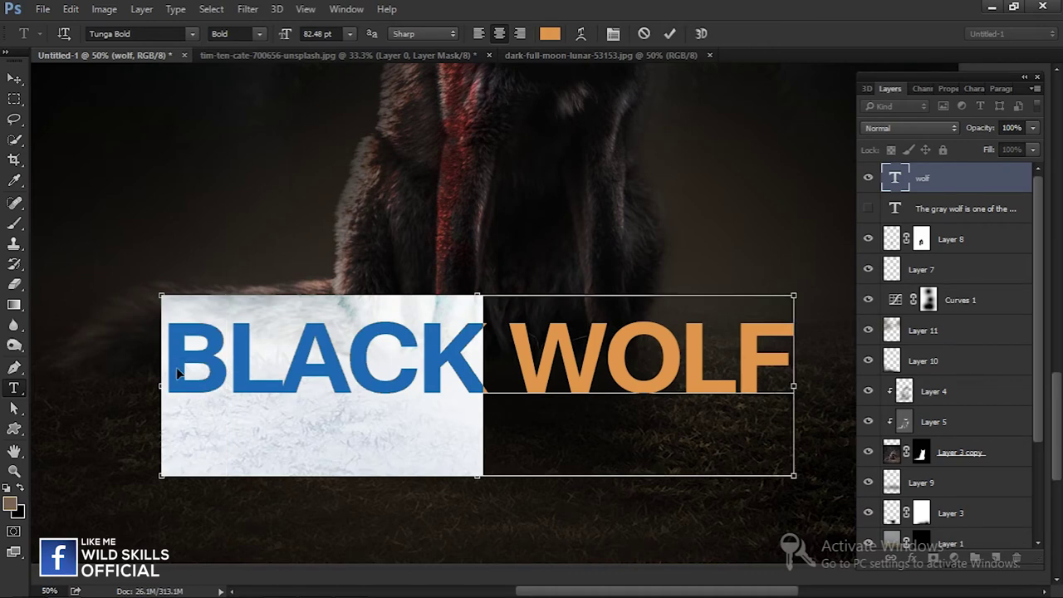
{"action": "key", "text": "ctrl+Return"}
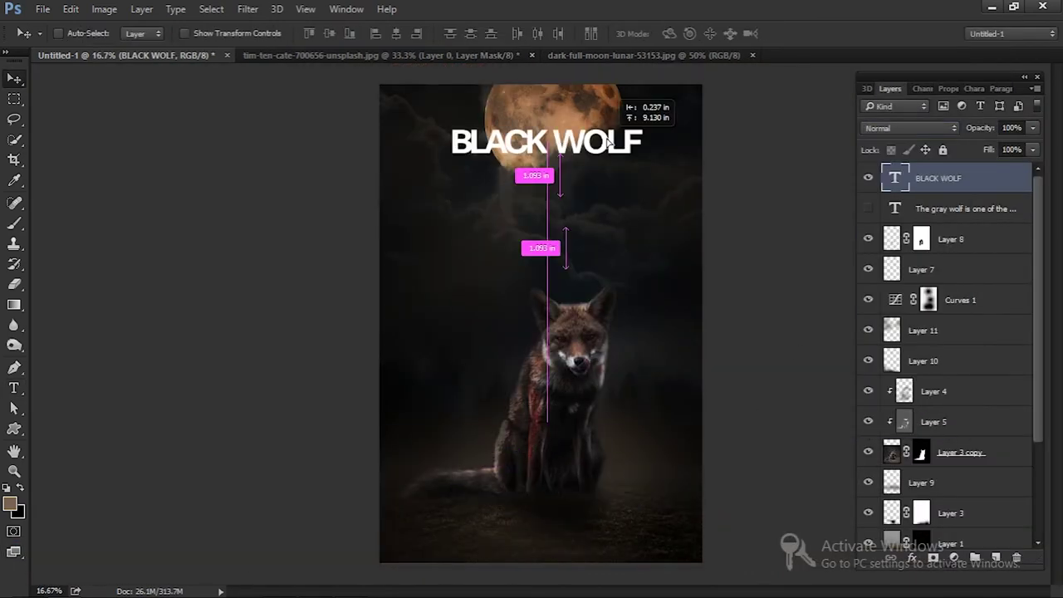
{"action": "left_click_drag", "start_coordinate": [610, 511], "coordinate": [618, 198]}
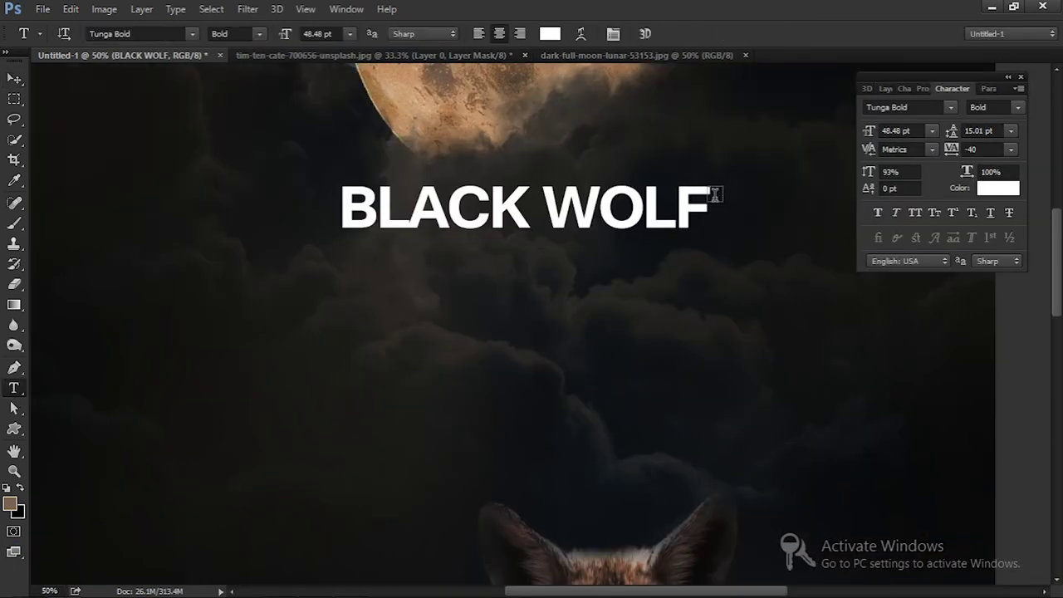
Shorten the title to BLACK and place WOLF below and right of it.
{"action": "left_click", "coordinate": [714, 194]}
{"action": "key", "text": "BackSpace"}
{"action": "key", "text": "BackSpace"}
{"action": "key", "text": "BackSpace"}
{"action": "key", "text": "ctrl+Return"}
{"action": "mouse_move", "coordinate": [407, 358]}
{"action": "left_mouse_down"}
{"action": "mouse_move", "coordinate": [581, 273]}
{"action": "mouse_move", "coordinate": [723, 268]}
{"action": "left_mouse_up"}
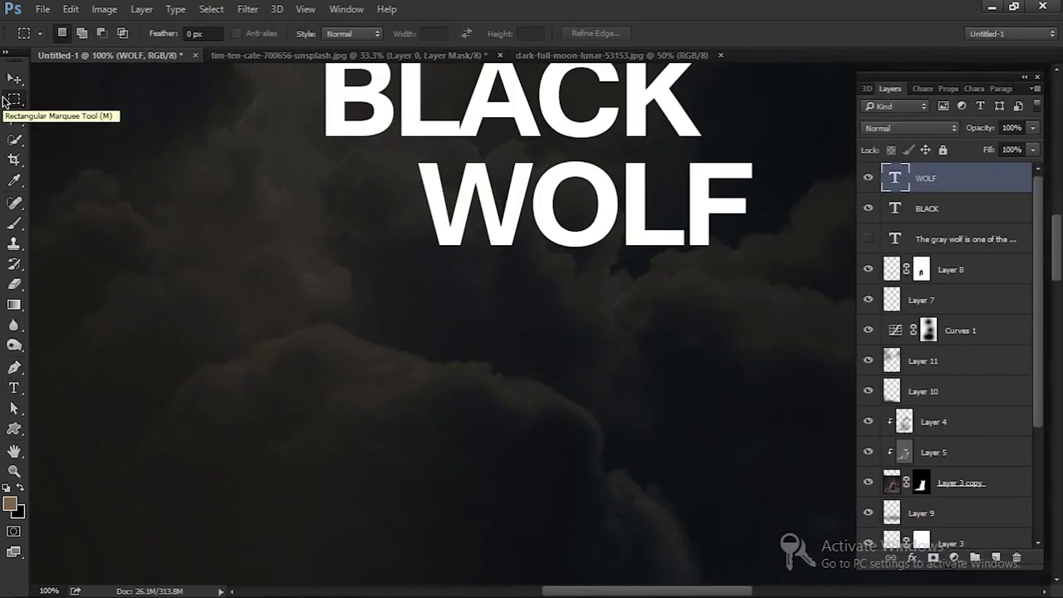
{"action": "key", "text": "ctrl+plus"}
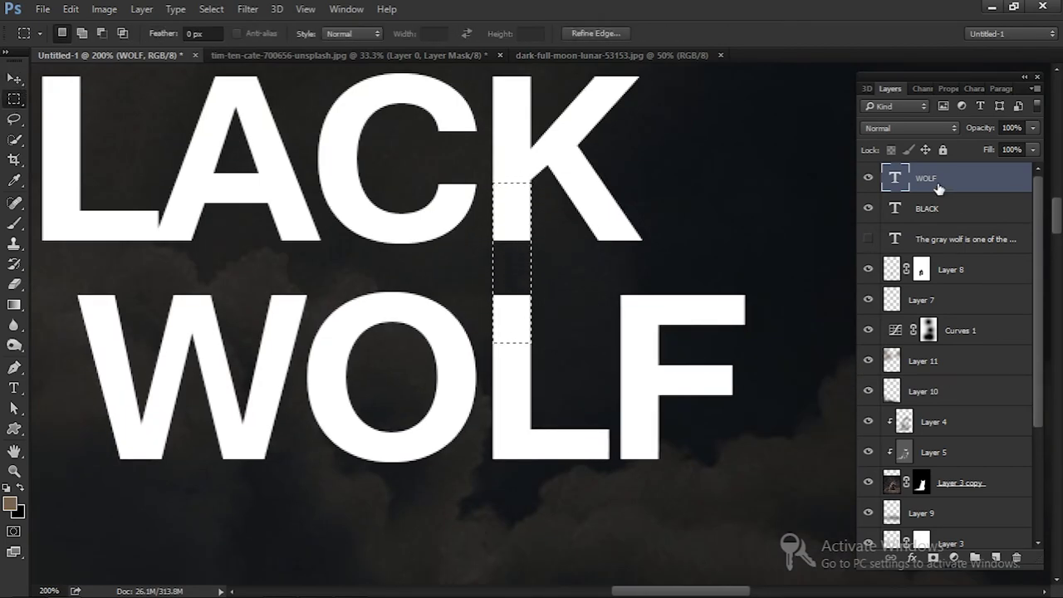
{"action": "right_click", "coordinate": [941, 188]}
{"action": "left_click", "coordinate": [888, 252]}
{"action": "key", "text": "ctrl+z"}
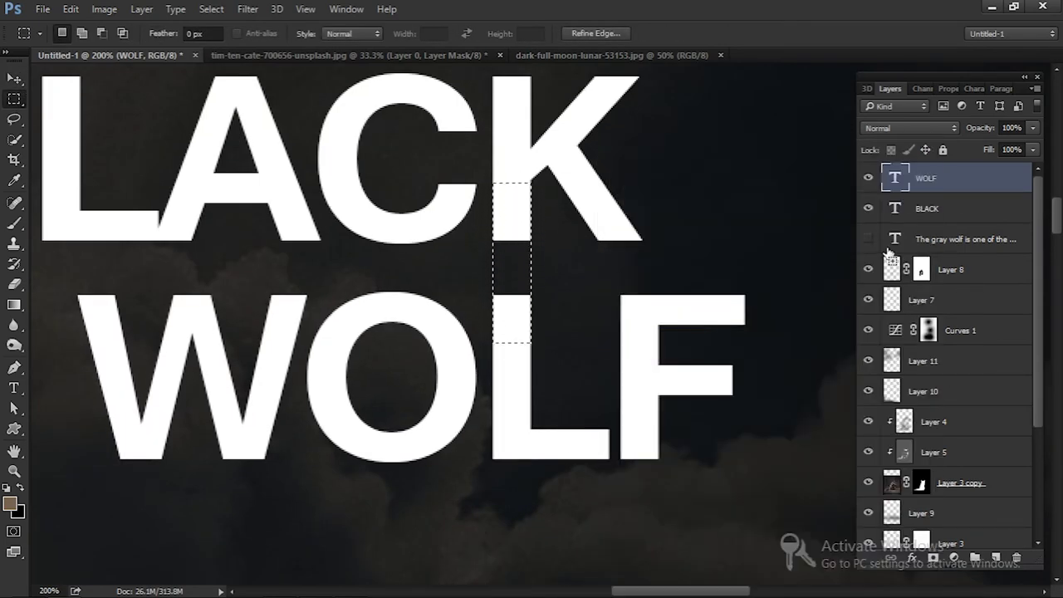
Fill a rectangular selection with white on a new layer.
{"action": "key", "text": "ctrl+shift+alt+n"}
{"action": "key", "text": "d"}
{"action": "key", "text": "ctrl+BackSpace"}
{"action": "key", "text": "ctrl+d"}
{"action": "key", "text": "ctrl+0"}
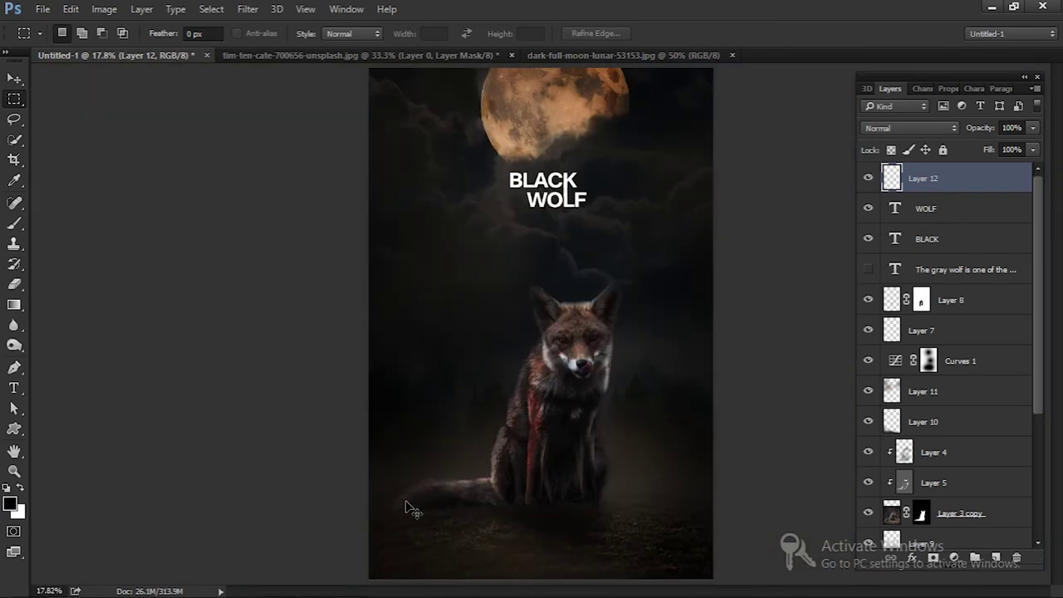
{"action": "key", "text": "ctrl+plus"}
{"action": "key", "text": "ctrl+plus"}
{"action": "scroll", "coordinate": [406, 499], "scroll_direction": "up", "scroll_amount": 3}
{"action": "key", "text": "ctrl+plus"}
{"action": "key", "text": "ctrl+plus"}
{"action": "key", "text": "ctrl+plus"}
Stretch the white bar up into the K's stem to join K and L.
{"action": "key", "text": "ctrl+t"}
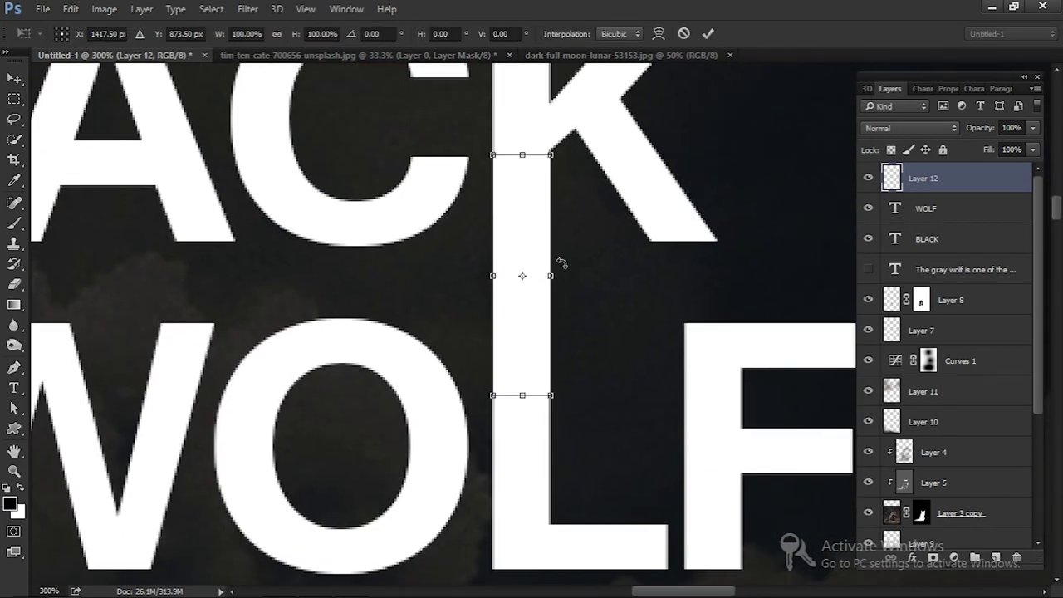
{"action": "key", "text": "ctrl+plus"}
{"action": "key", "text": "ctrl+plus"}
{"action": "key", "text": "ctrl+plus"}
{"action": "left_click_drag", "start_coordinate": [527, 181], "coordinate": [525, 425]}
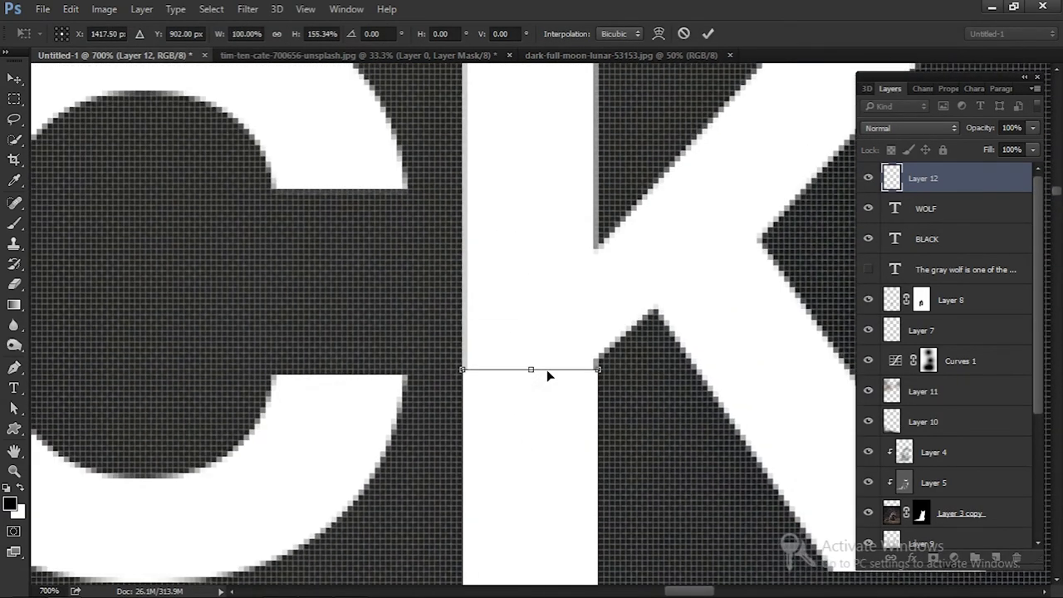
{"action": "key", "text": "Return"}
{"action": "key", "text": "ctrl+0"}
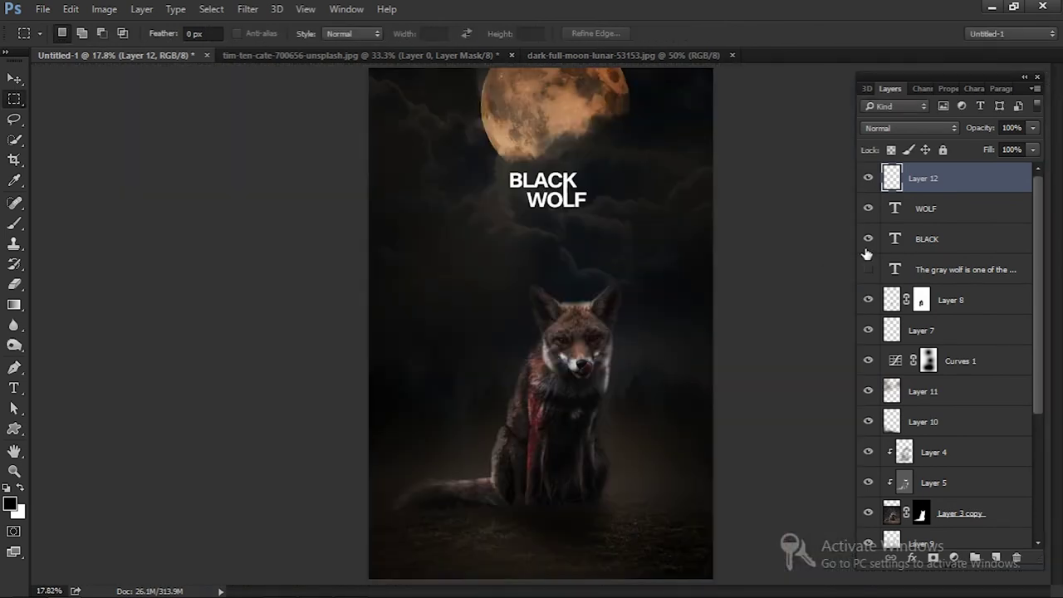
{"action": "key", "text": "v"}
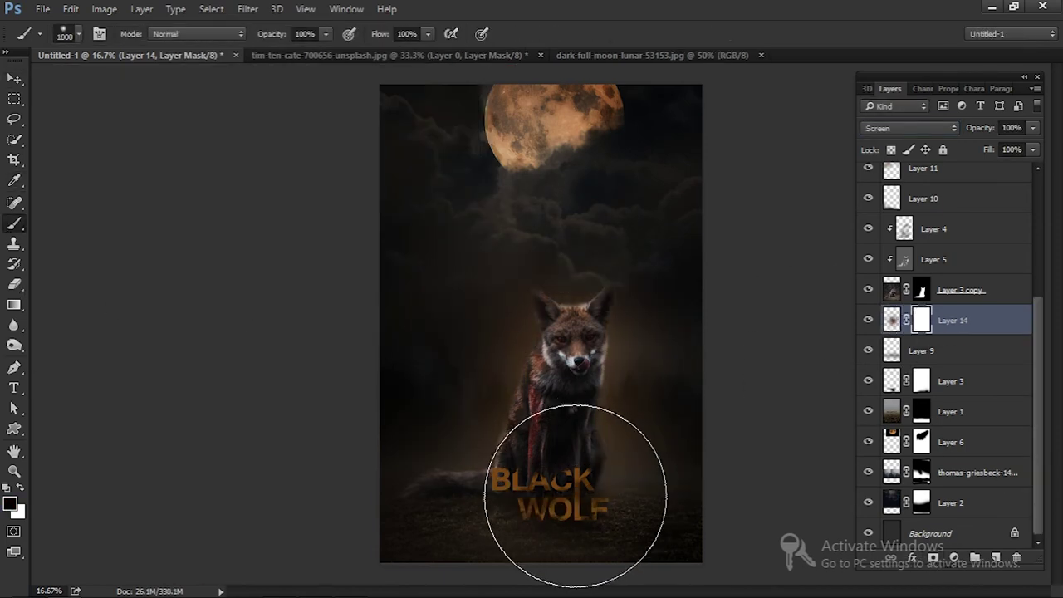
Nudge Layer 14's texture down and move the BLACK WOLF title below the fox.
{"action": "key", "text": "v"}
{"action": "left_click_drag", "start_coordinate": [629, 211], "coordinate": [629, 245]}
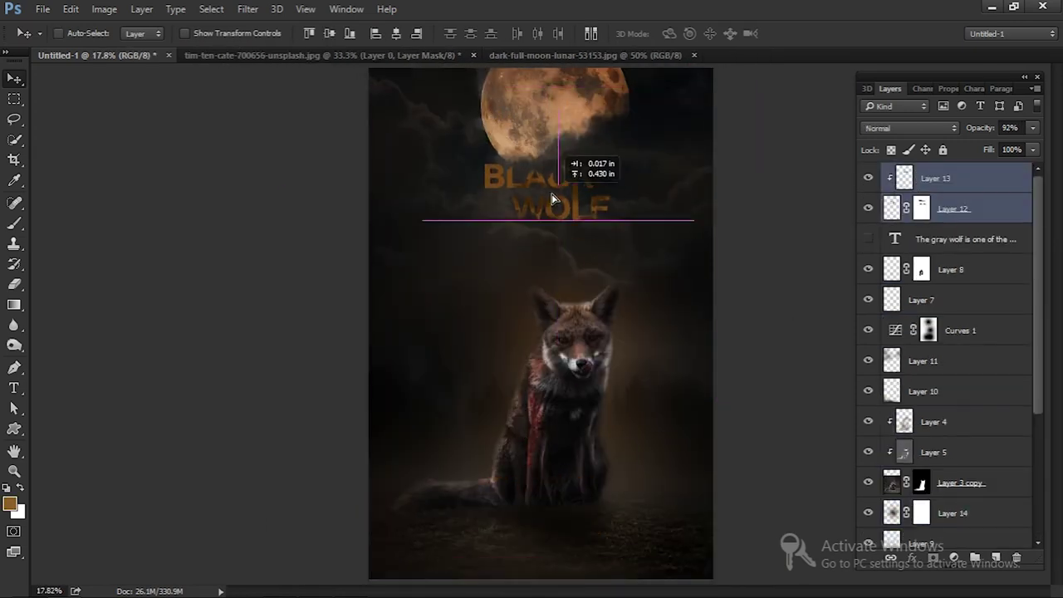
{"action": "left_click_drag", "start_coordinate": [557, 205], "coordinate": [556, 511]}
Paint on Layer 12's mask with default black and white colours.
{"action": "left_click", "coordinate": [922, 208]}
{"action": "key", "text": "b"}
{"action": "key", "text": "d"}
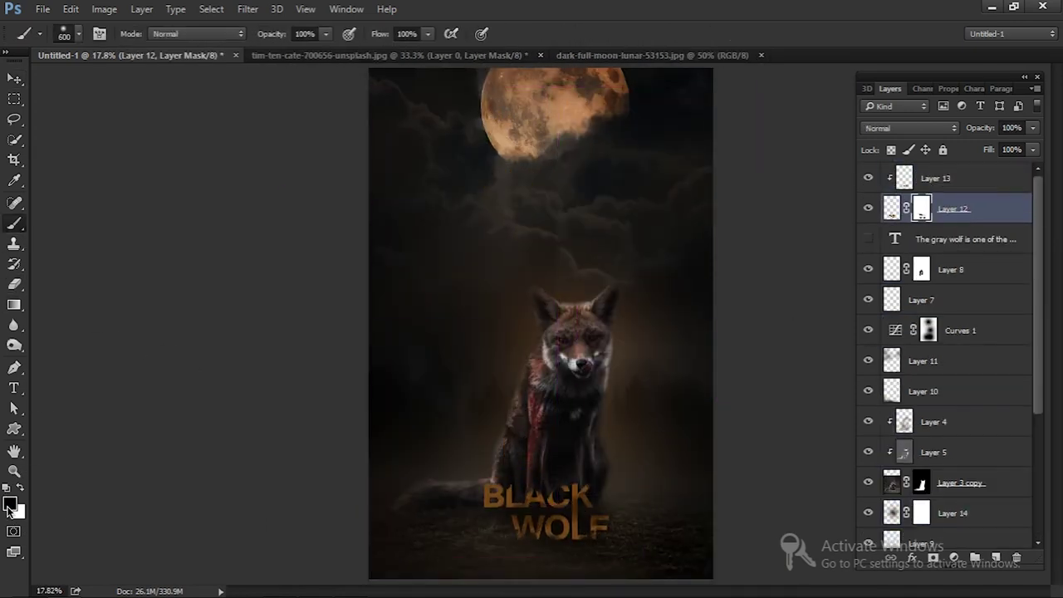
{"action": "key", "text": "v"}
Reveal the hidden gray-wolf paragraph layer and place the text cursor in it.
{"action": "left_click", "coordinate": [868, 238]}
{"action": "key", "text": "t"}
{"action": "left_click", "coordinate": [664, 207]}
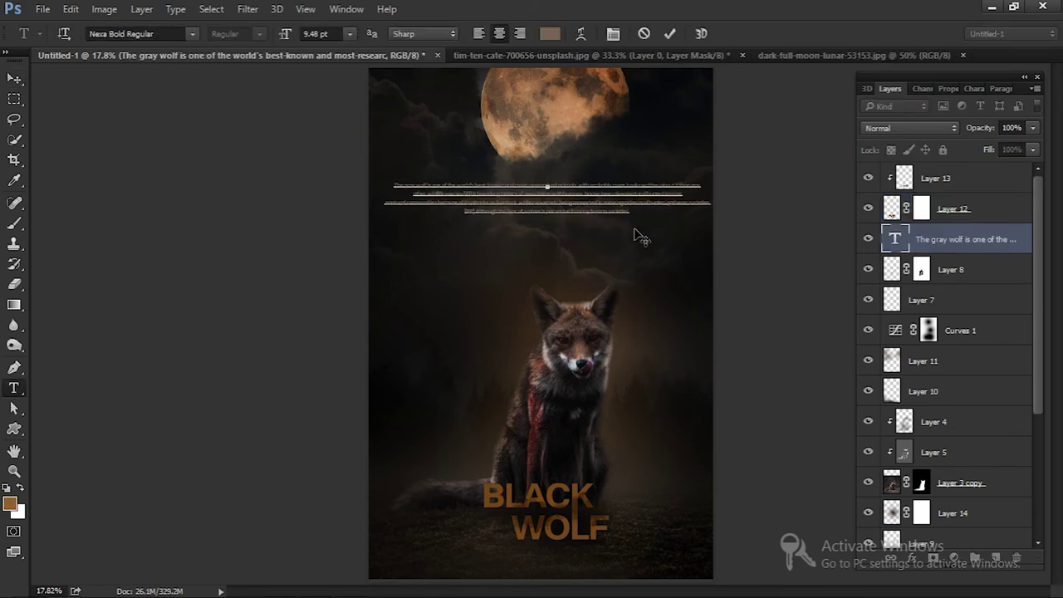
Select all the gray-wolf paragraph text and reduce it to 8.48 pt.
{"action": "key", "text": "Return"}
{"action": "key", "text": "BackSpace"}
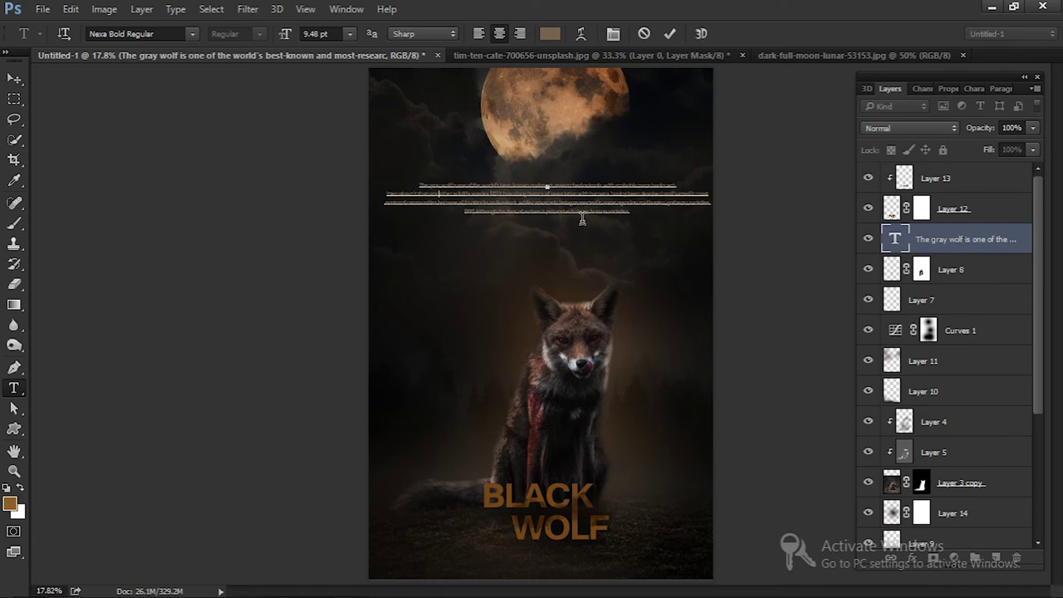
{"action": "key", "text": "ctrl+a"}
{"action": "left_click_drag", "start_coordinate": [287, 34], "coordinate": [278, 34]}
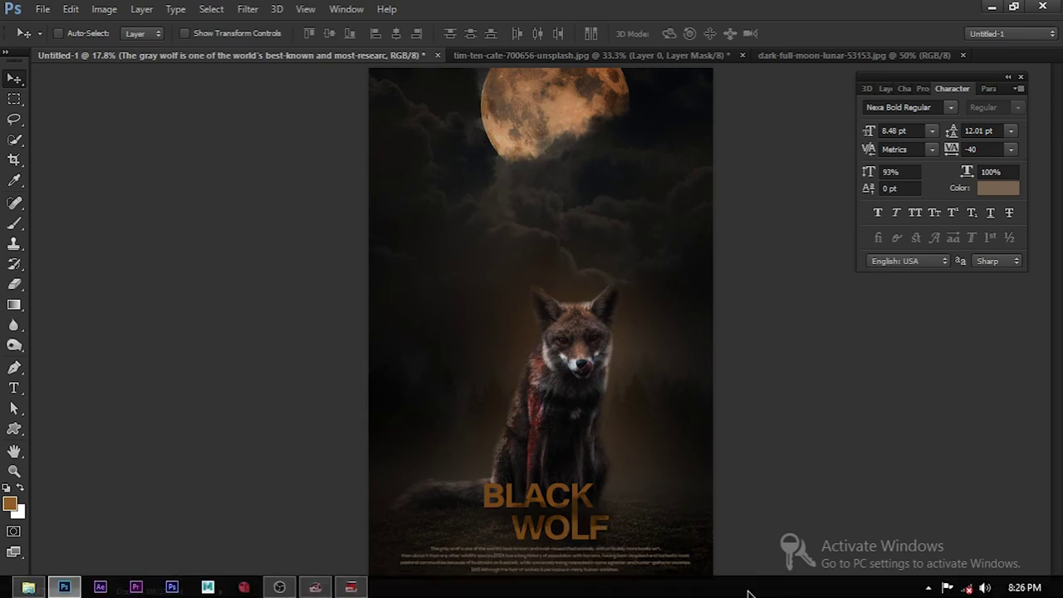
Zoom out and commit the body paragraph at the poster's bottom.
{"action": "key", "text": "ctrl+minus"}
{"action": "left_click", "coordinate": [14, 388]}
{"action": "left_click", "coordinate": [471, 554]}
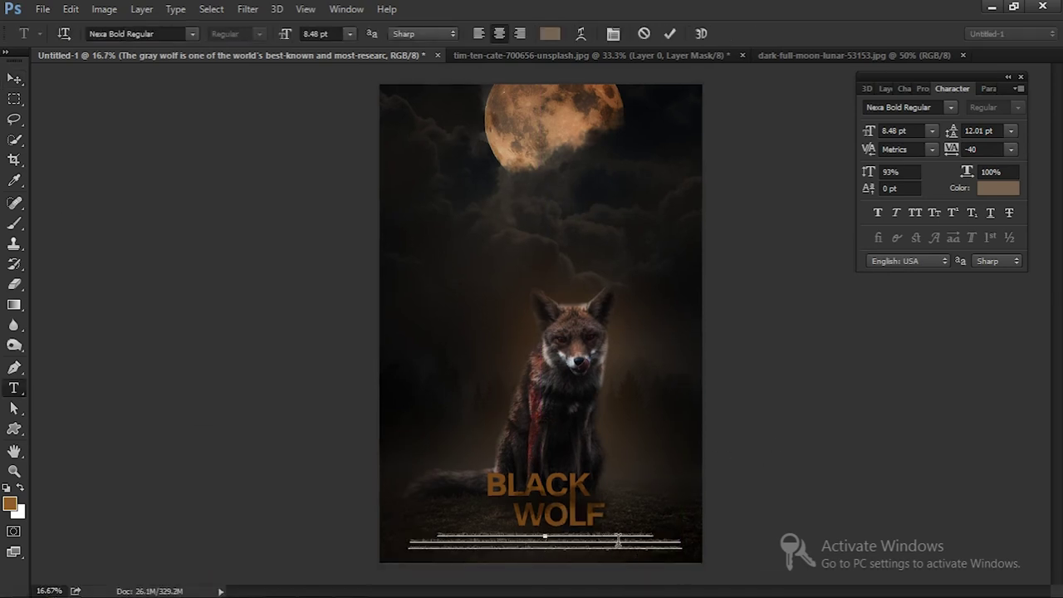
{"action": "left_click", "coordinate": [16, 83]}
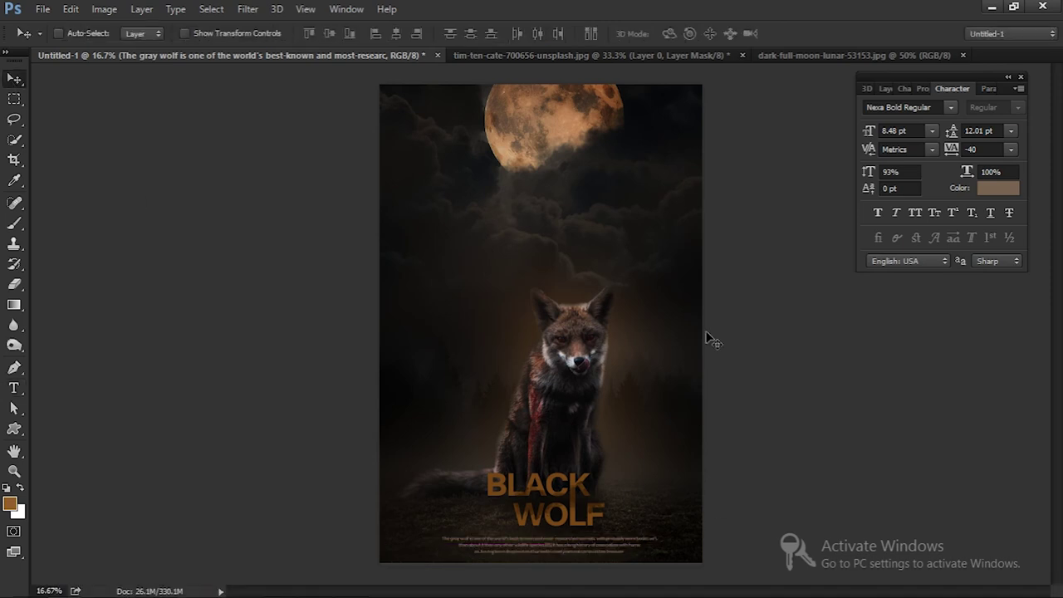
{"action": "key", "text": "ctrl+minus"}
Add two new empty layers, Layers 15 and 16, at the top of the stack.
{"action": "key", "text": "b"}
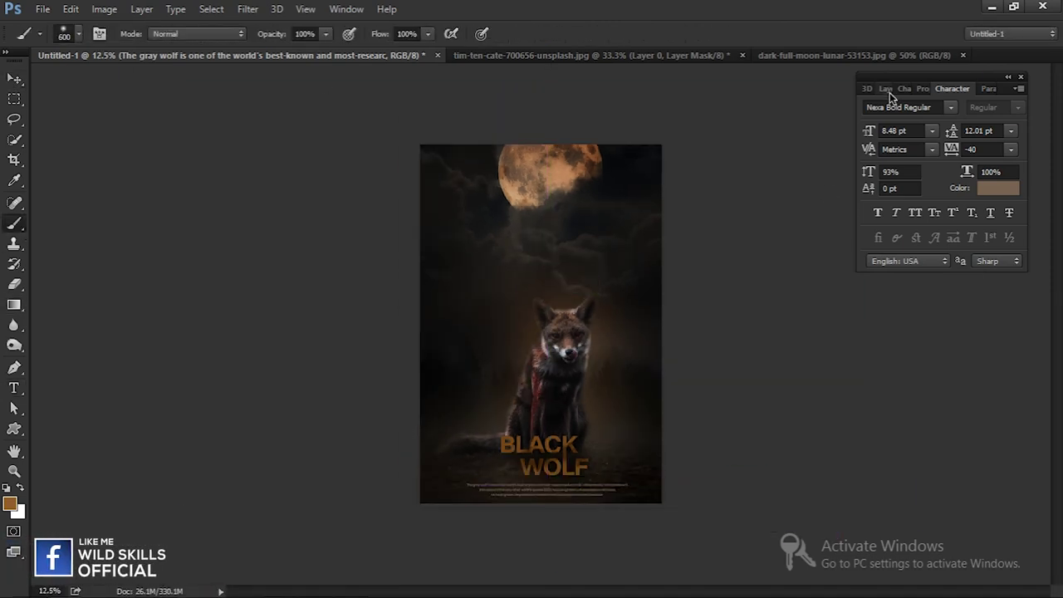
{"action": "left_click", "coordinate": [885, 88]}
{"action": "key", "text": "ctrl+shift+n"}
{"action": "key", "text": "Return"}
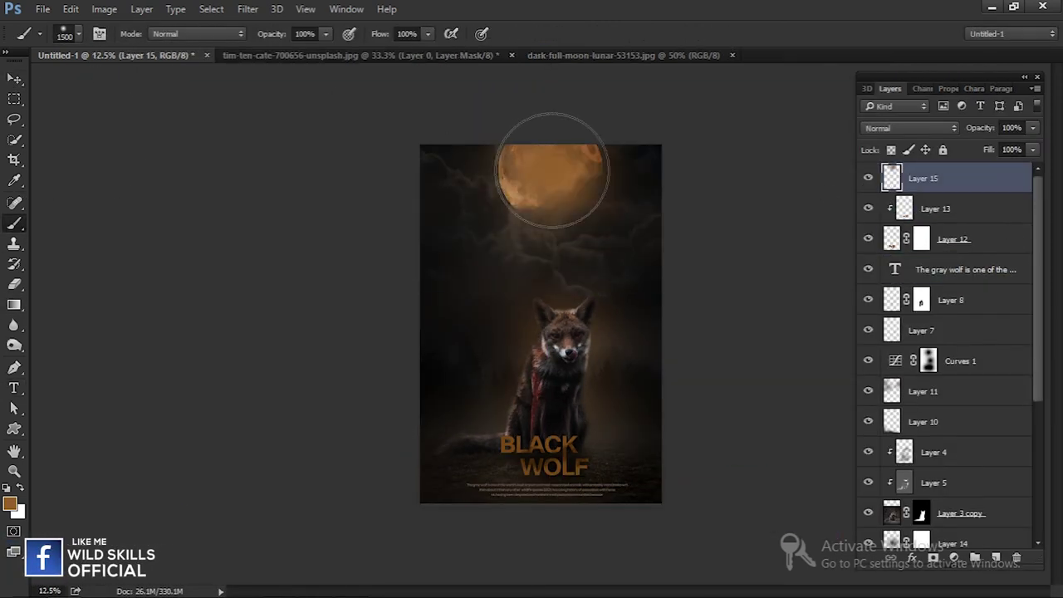
{"action": "key", "text": "ctrl+j"}
{"action": "key", "text": "ctrl+plus"}
Choose the wolf-shaped brush preset and select the rock in the cliff photo.
{"action": "right_click", "coordinate": [382, 458]}
{"action": "left_click_drag", "start_coordinate": [377, 452], "coordinate": [371, 390]}
{"action": "double_click", "coordinate": [333, 391]}
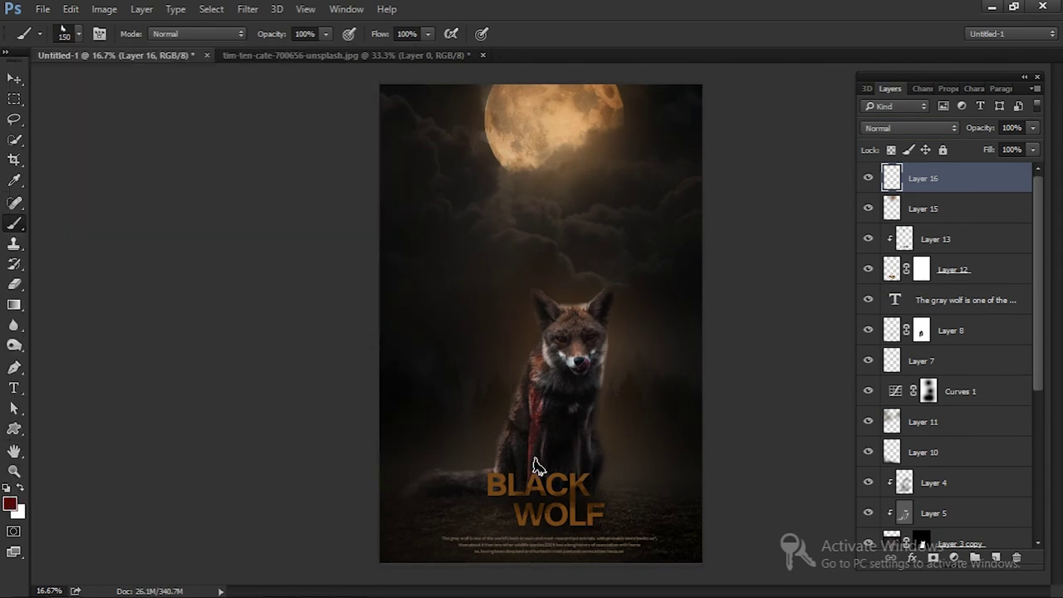
{"action": "key", "text": "v"}
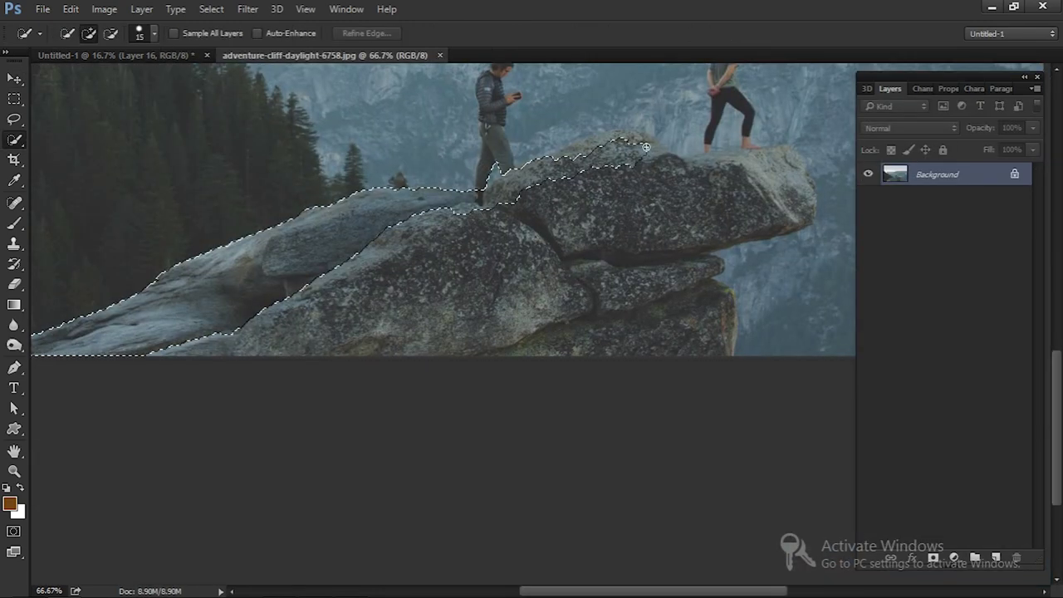
{"action": "left_click_drag", "start_coordinate": [645, 147], "coordinate": [769, 223]}
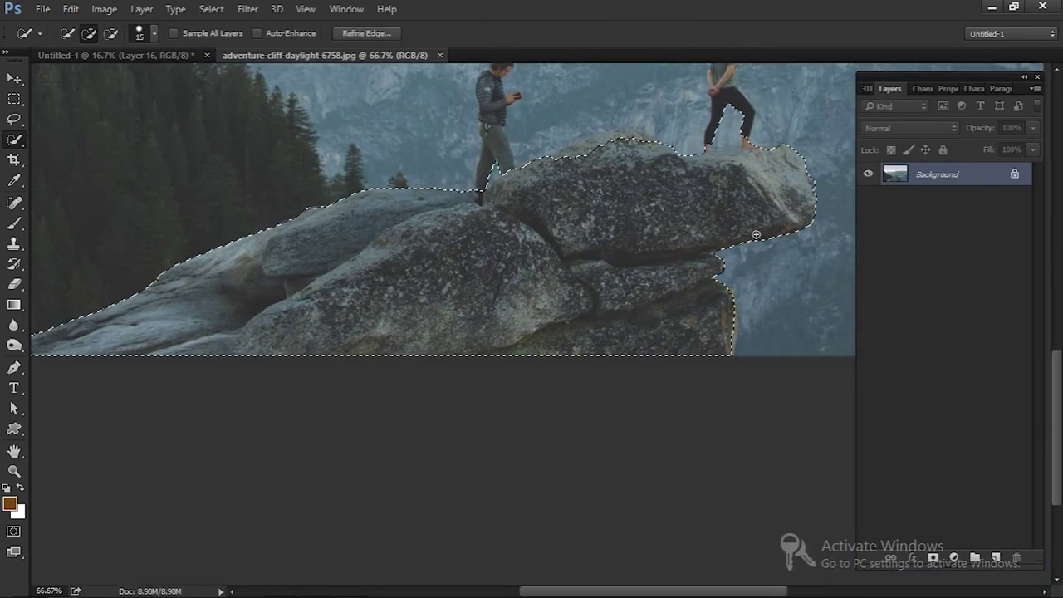
Refine the rock selection, place it near the moon, and stretch it taller.
{"action": "left_click_drag", "start_coordinate": [736, 292], "coordinate": [656, 132]}
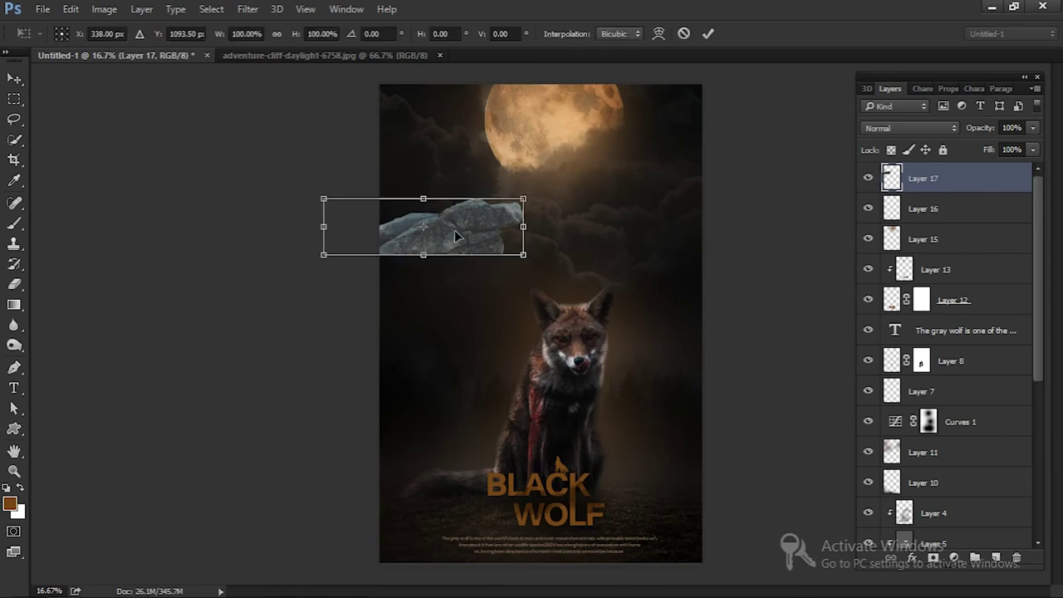
{"action": "mouse_move", "coordinate": [455, 230]}
{"action": "left_mouse_down"}
{"action": "mouse_move", "coordinate": [652, 170]}
{"action": "mouse_move", "coordinate": [656, 158]}
{"action": "mouse_move", "coordinate": [616, 220]}
{"action": "left_mouse_up"}
{"action": "key", "text": "Return"}
{"action": "key", "text": "ctrl+t"}
{"action": "key", "text": "Return"}
Darken the rock in Camera Raw: deeper blacks, more clarity and contrast, lower exposure.
{"action": "left_click", "coordinate": [247, 8]}
{"action": "left_click", "coordinate": [299, 93]}
{"action": "left_click_drag", "start_coordinate": [855, 459], "coordinate": [837, 459]}
{"action": "left_click_drag", "start_coordinate": [855, 497], "coordinate": [862, 497]}
{"action": "left_click_drag", "start_coordinate": [840, 338], "coordinate": [835, 338]}
{"action": "left_click_drag", "start_coordinate": [856, 363], "coordinate": [864, 363]}
{"action": "left_click", "coordinate": [922, 564]}
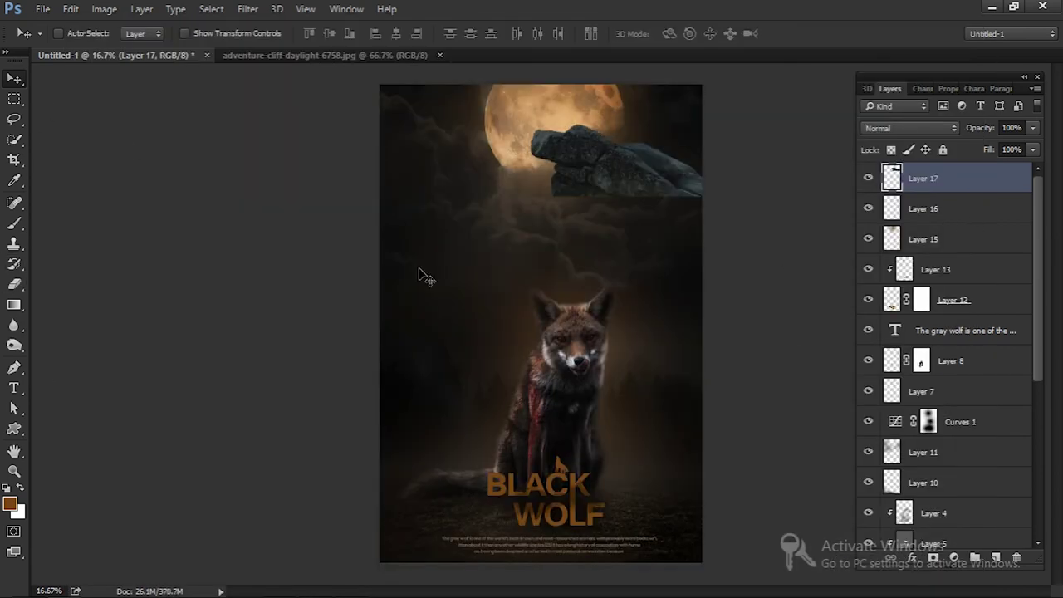
Mask the rock layer, then rotate and enlarge the rock beside the moon.
{"action": "left_click", "coordinate": [937, 564]}
{"action": "key", "text": "b"}
{"action": "key", "text": "d"}
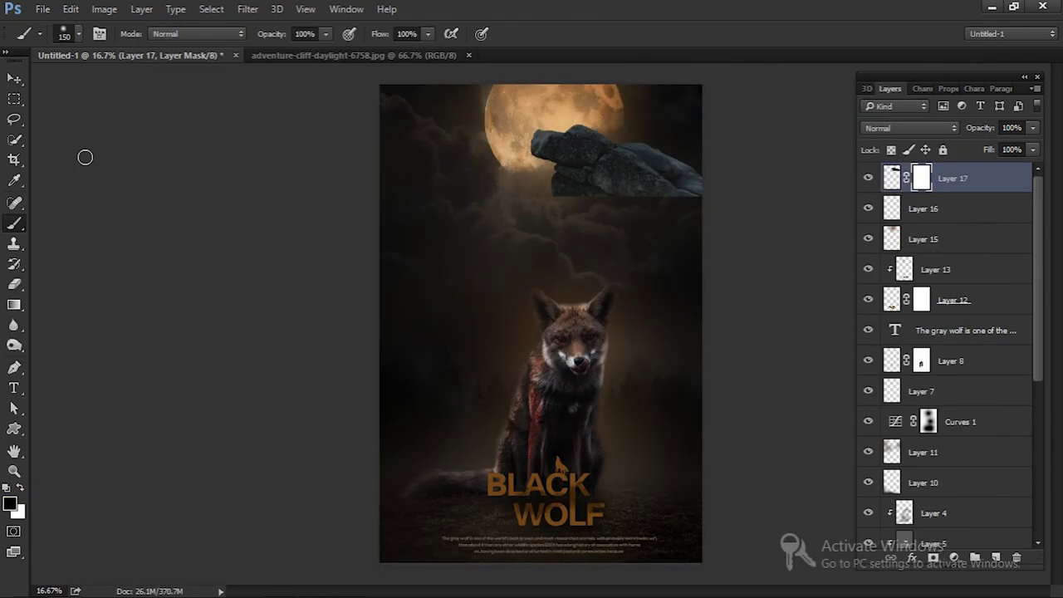
{"action": "key", "text": "v"}
{"action": "key", "text": "ctrl+t"}
{"action": "left_click_drag", "start_coordinate": [790, 199], "coordinate": [736, 238]}
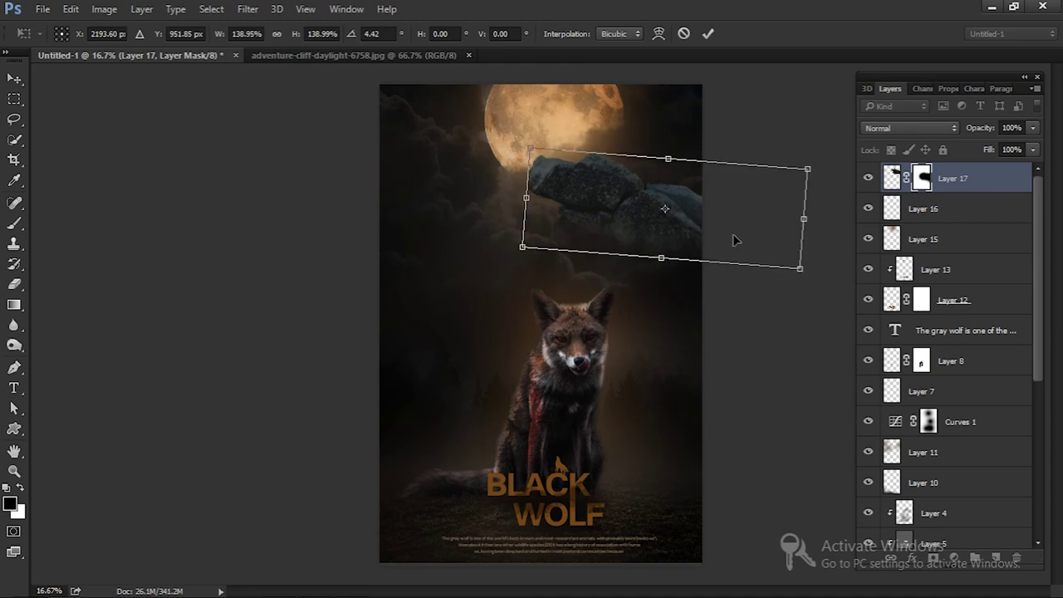
{"action": "key", "text": "Return"}
Stamp a wolf-shaped brush silhouette and fill it black.
{"action": "key", "text": "b"}
{"action": "right_click", "coordinate": [83, 72]}
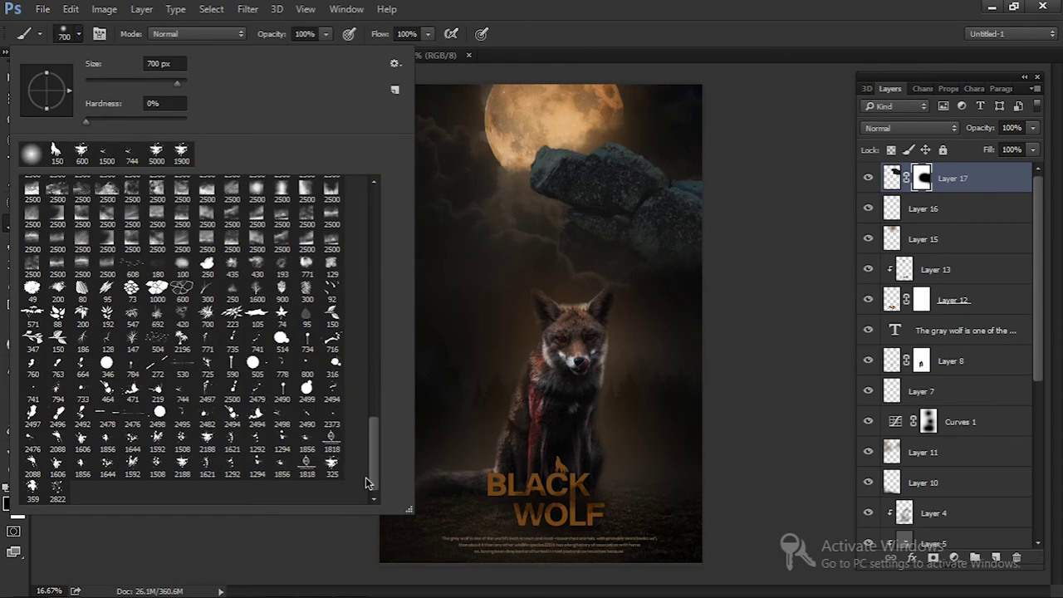
{"action": "left_click_drag", "start_coordinate": [373, 451], "coordinate": [375, 415]}
{"action": "double_click", "coordinate": [132, 346]}
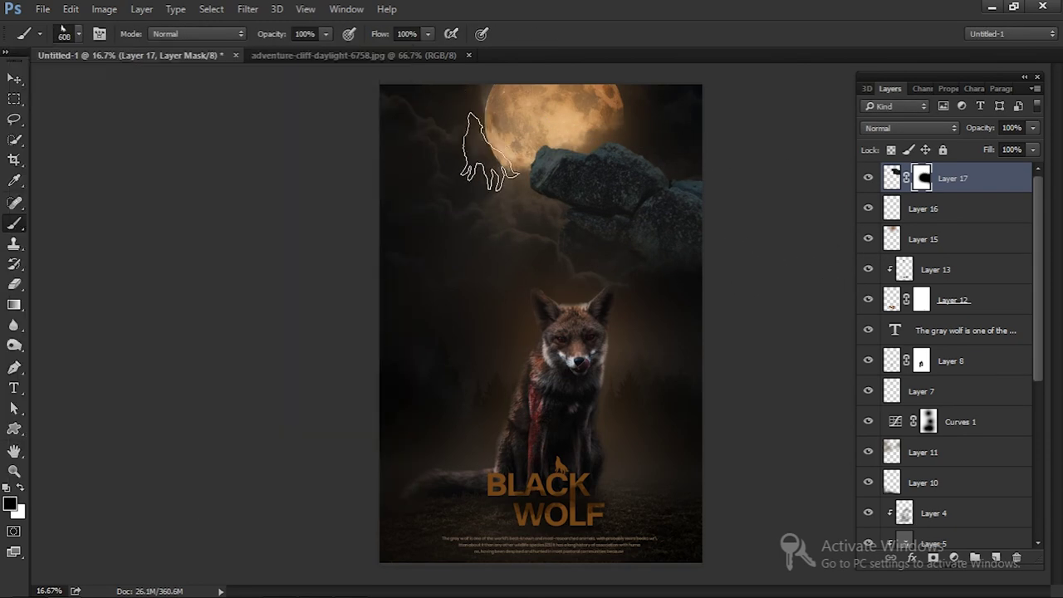
{"action": "key", "text": "d"}
{"action": "key", "text": "shift+alt+BackSpace"}
Position the wolf on top of the rock and begin scaling it smaller.
{"action": "key", "text": "v"}
{"action": "key", "text": "ctrl+t"}
{"action": "mouse_move", "coordinate": [465, 266]}
{"action": "left_mouse_down"}
{"action": "mouse_move", "coordinate": [582, 125]}
{"action": "mouse_move", "coordinate": [625, 148]}
{"action": "left_mouse_up"}
{"action": "key", "text": "Return"}
{"action": "key", "text": "ctrl+bracketleft"}
{"action": "key", "text": "ctrl+r"}
{"action": "key", "text": "ctrl+t"}
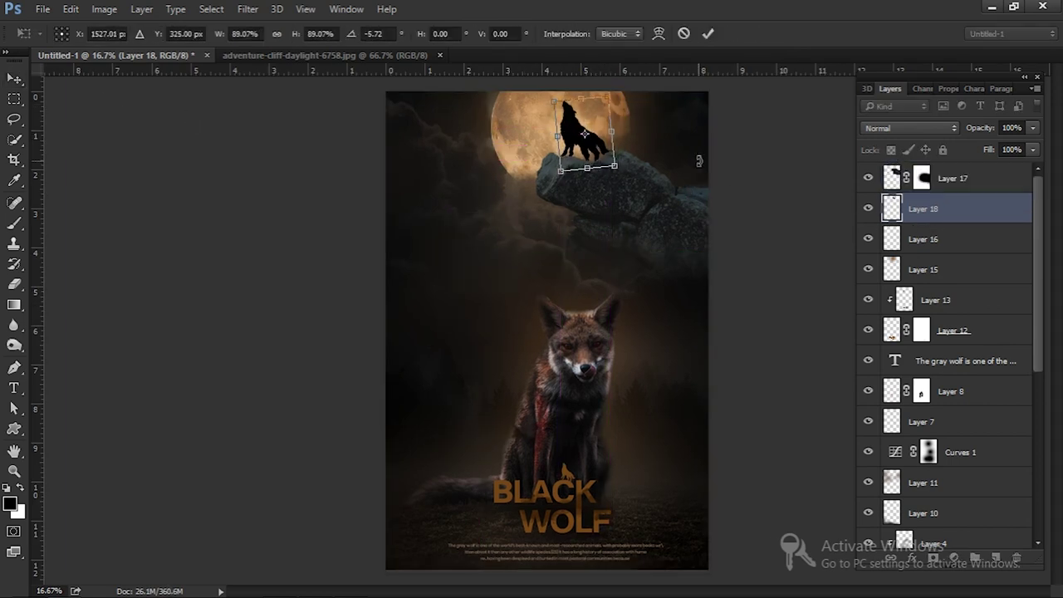
Confirm the wolf's size, set its layer to 100% opacity, and add a mask.
{"action": "key", "text": "Return"}
{"action": "left_click_drag", "start_coordinate": [983, 134], "coordinate": [1009, 135]}
{"action": "left_click", "coordinate": [934, 557]}
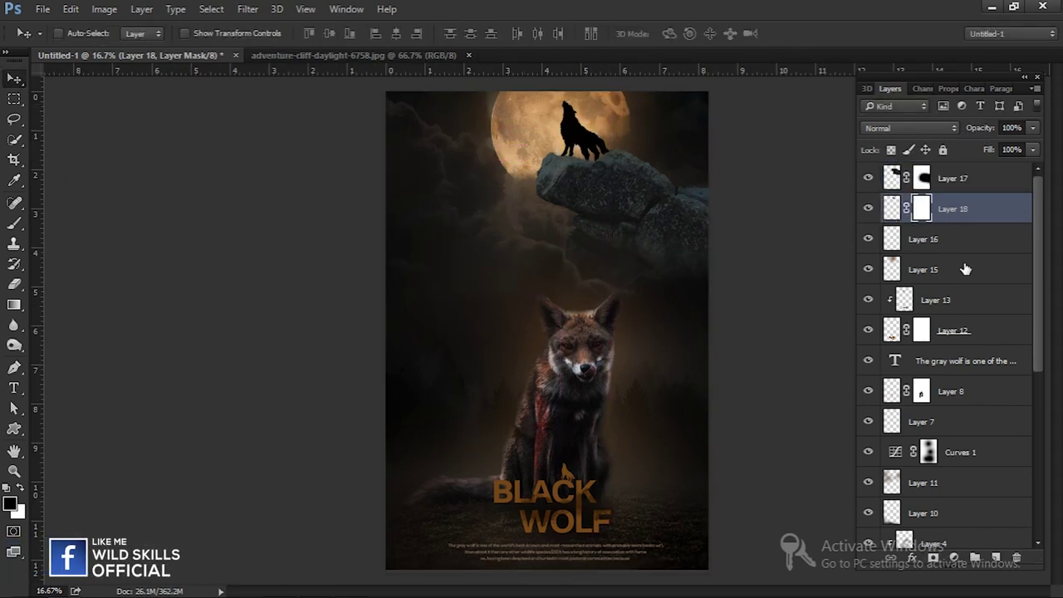
Darken the cliff rock with a clipped Curves adjustment pulled downward.
{"action": "left_click", "coordinate": [922, 178]}
{"action": "left_click_drag", "start_coordinate": [983, 209], "coordinate": [983, 250]}
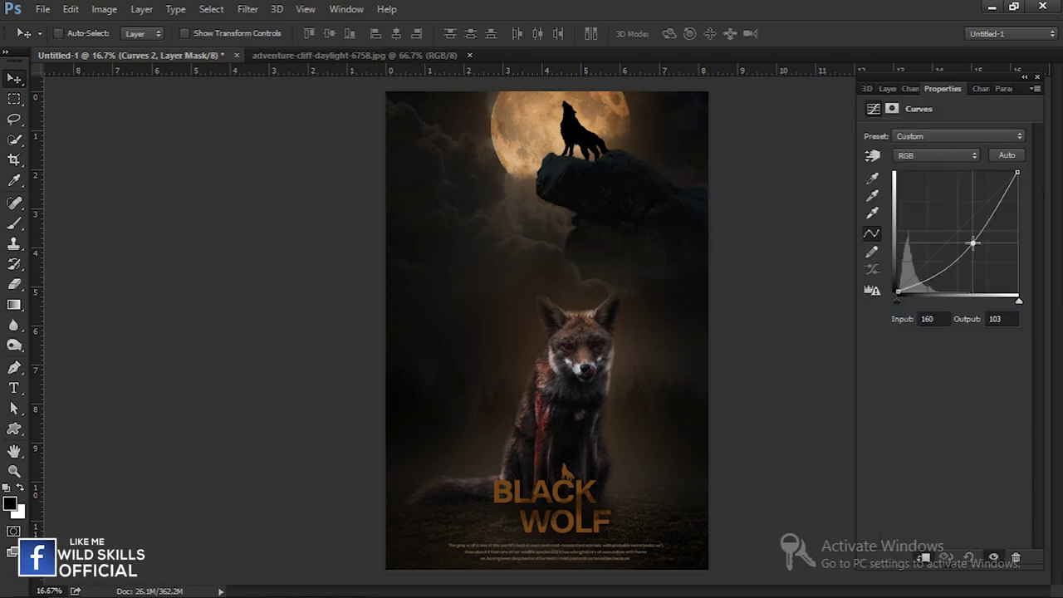
{"action": "key", "text": "F7"}
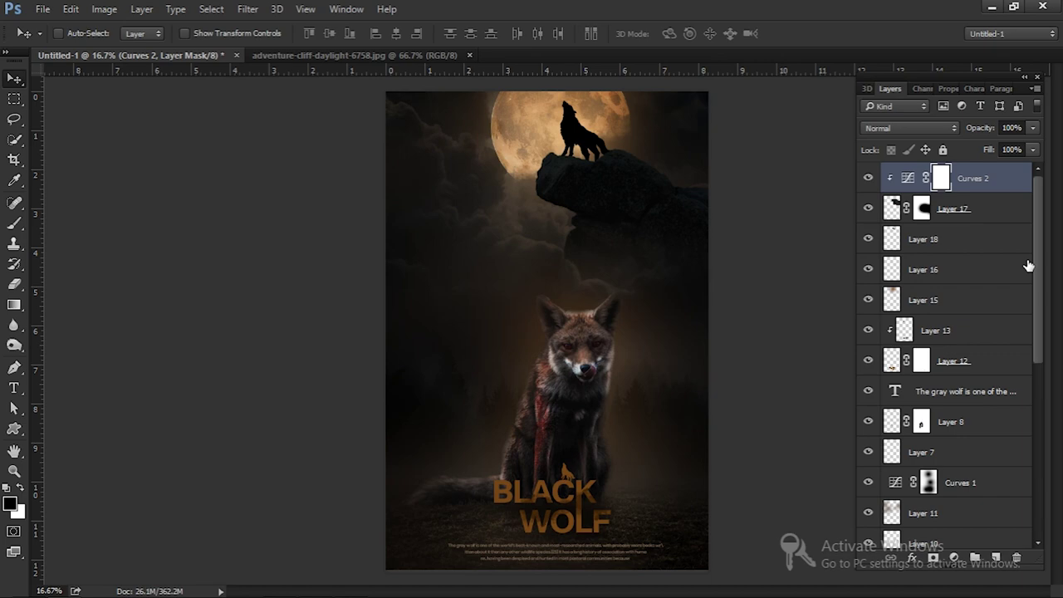
{"action": "left_click", "coordinate": [922, 208]}
{"action": "key", "text": "b"}
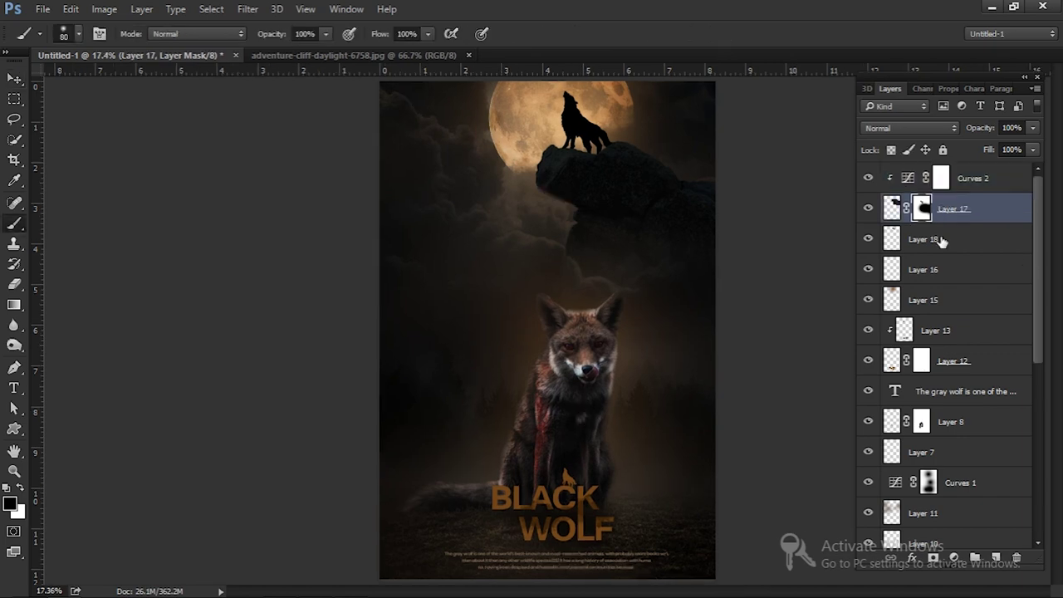
Apply a slight 2.8 Gaussian Blur to the wolf layer.
{"action": "left_click", "coordinate": [896, 239]}
{"action": "key", "text": "ctrl+alt+f"}
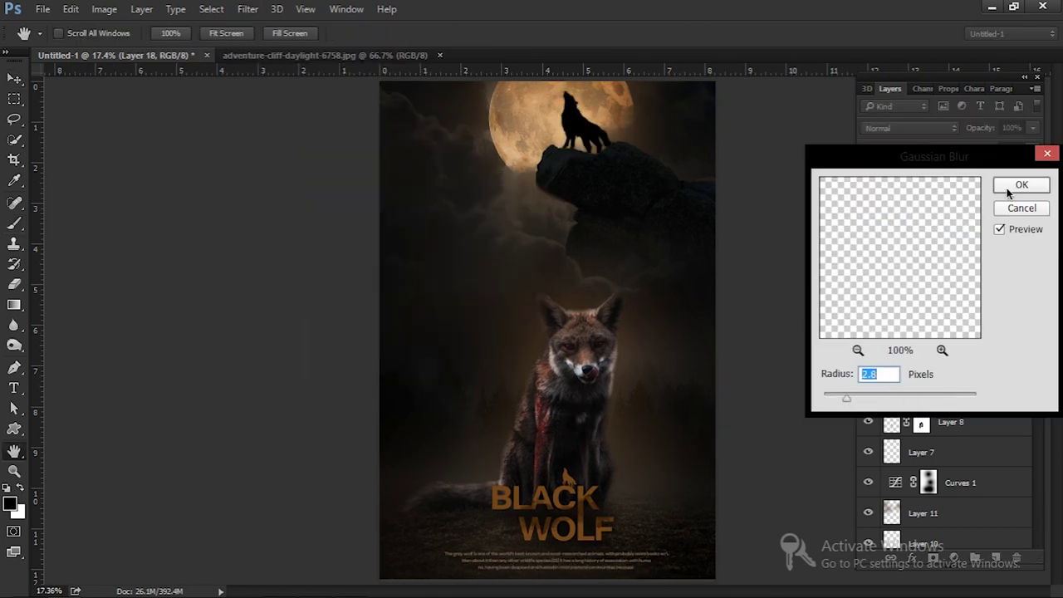
{"action": "key", "text": "Escape"}
{"action": "key", "text": "r"}
Shrink the wolf and settle it onto the cliff edge.
{"action": "key", "text": "alt+bracketright"}
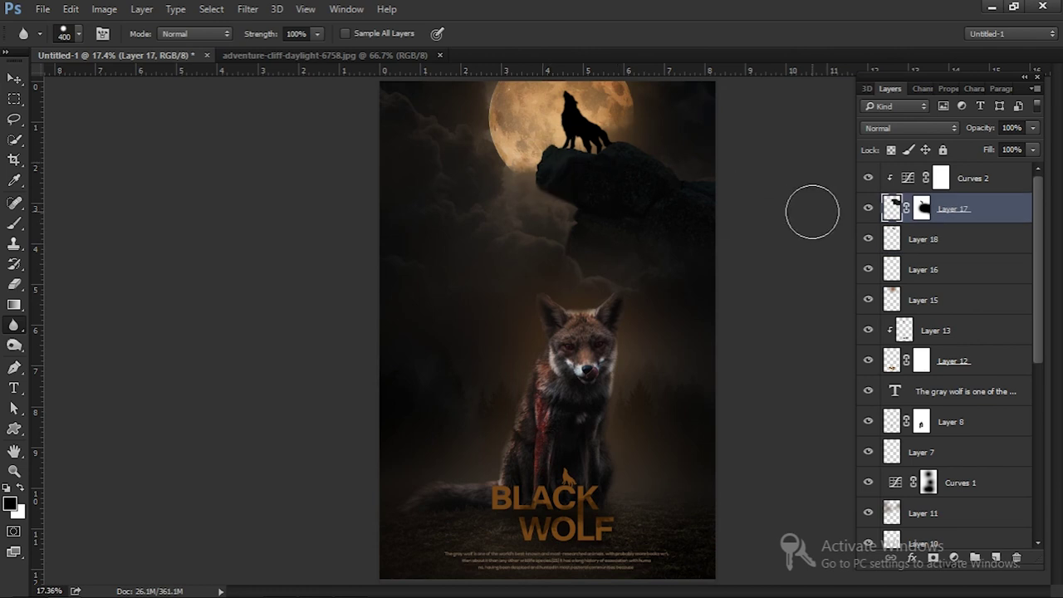
{"action": "left_click", "coordinate": [908, 238]}
{"action": "key", "text": "v"}
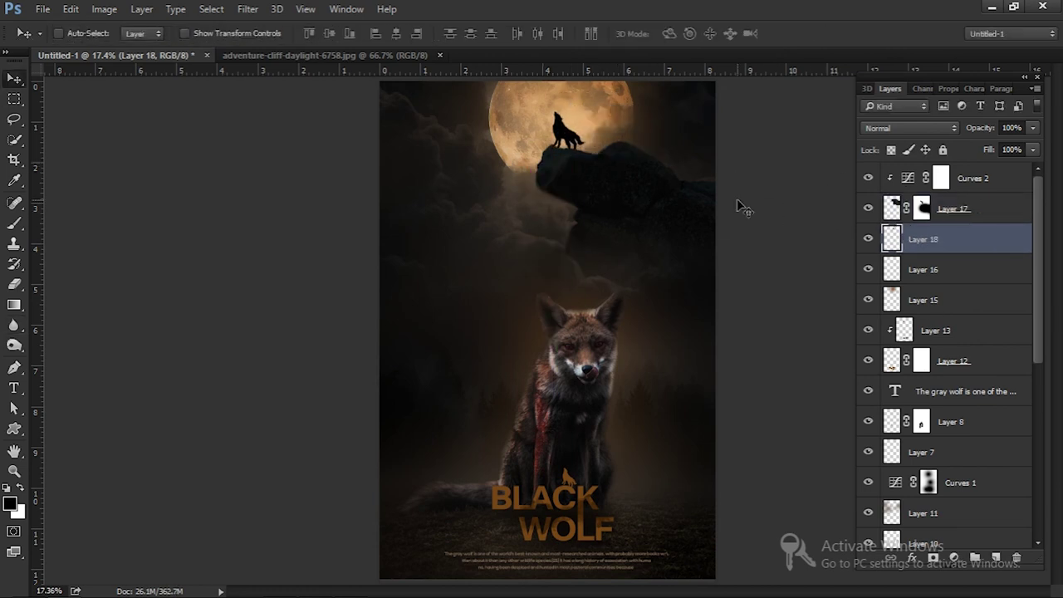
{"action": "key", "text": "ctrl+t"}
{"action": "key", "text": "Return"}
{"action": "left_click_drag", "start_coordinate": [394, 206], "coordinate": [387, 202]}
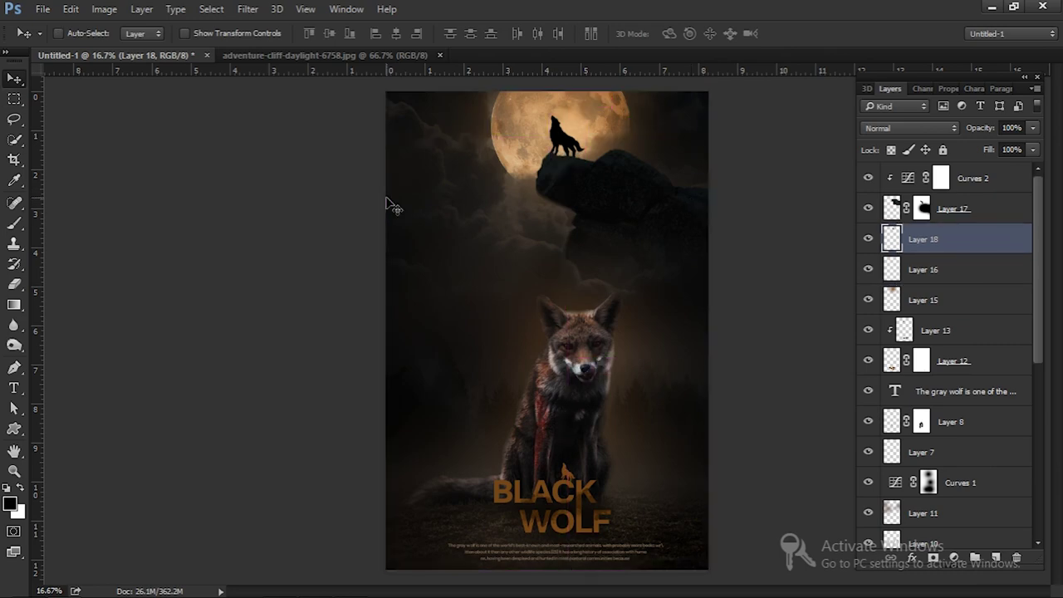